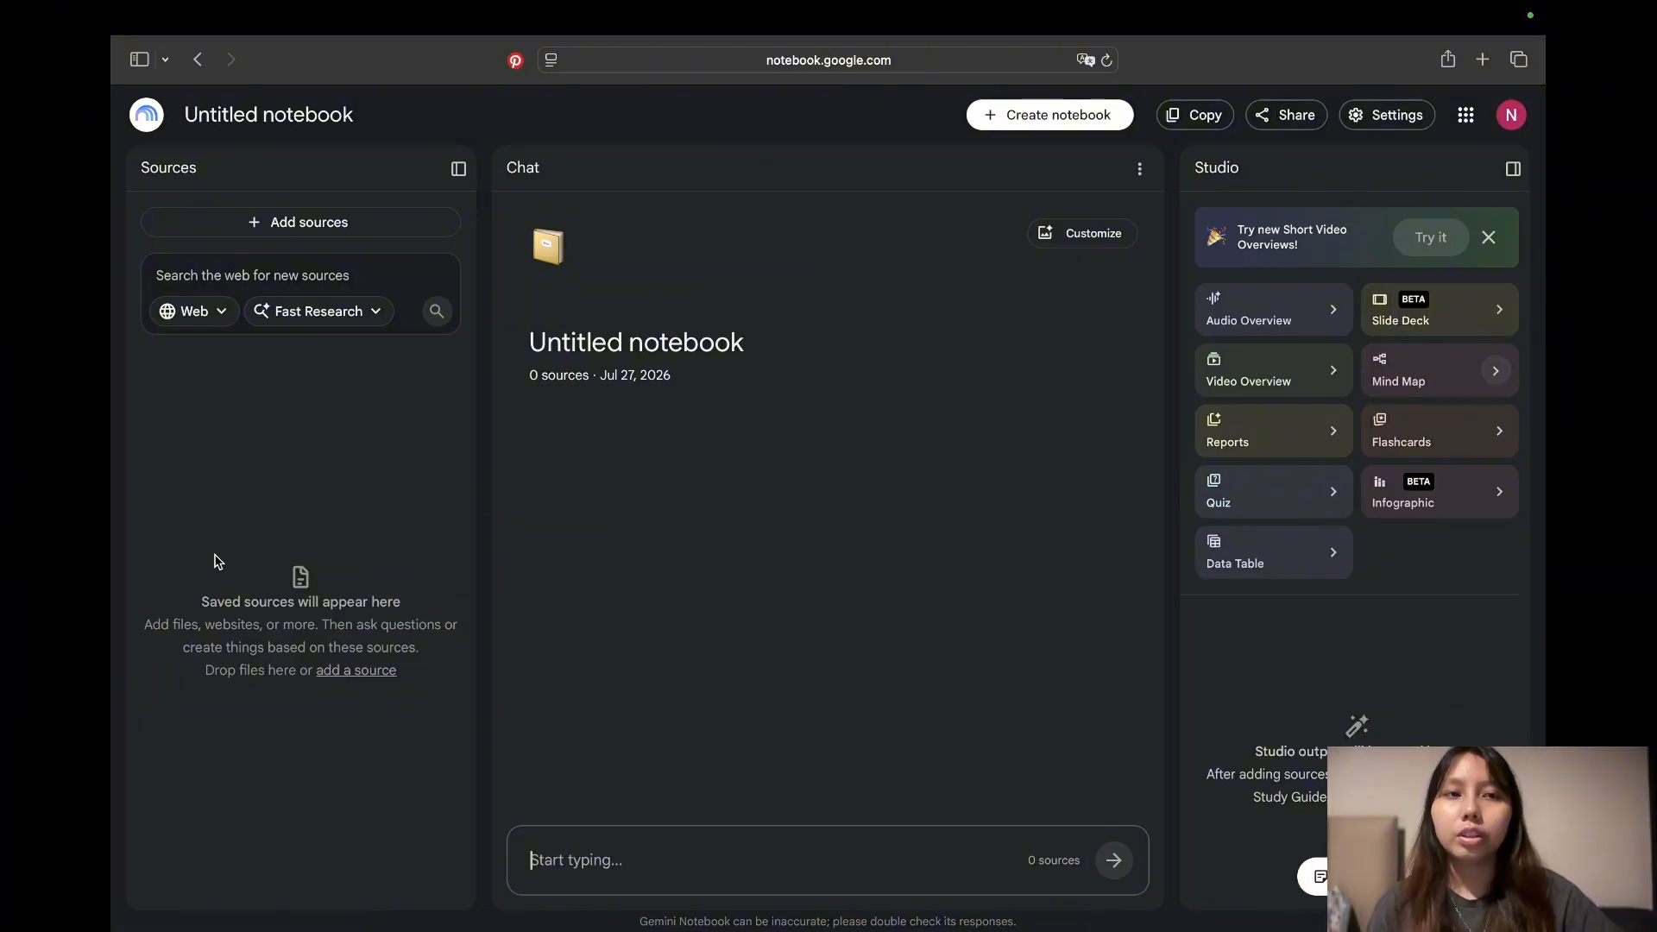
Check which Google account is signed in.
click(1510, 128)
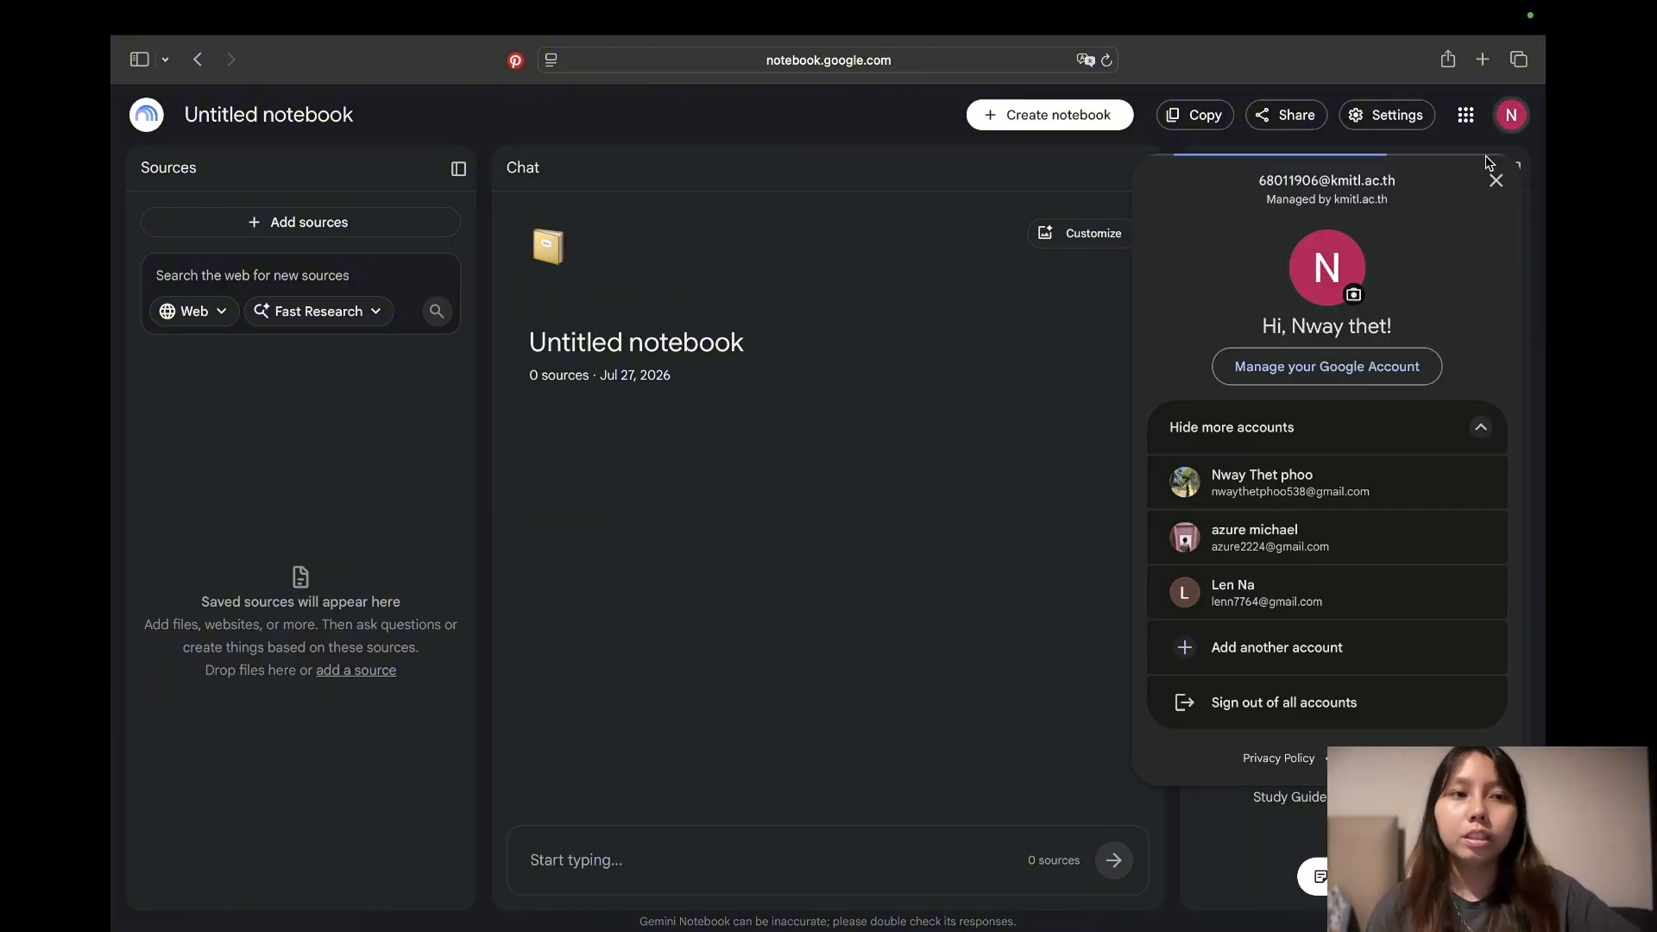
click(1494, 178)
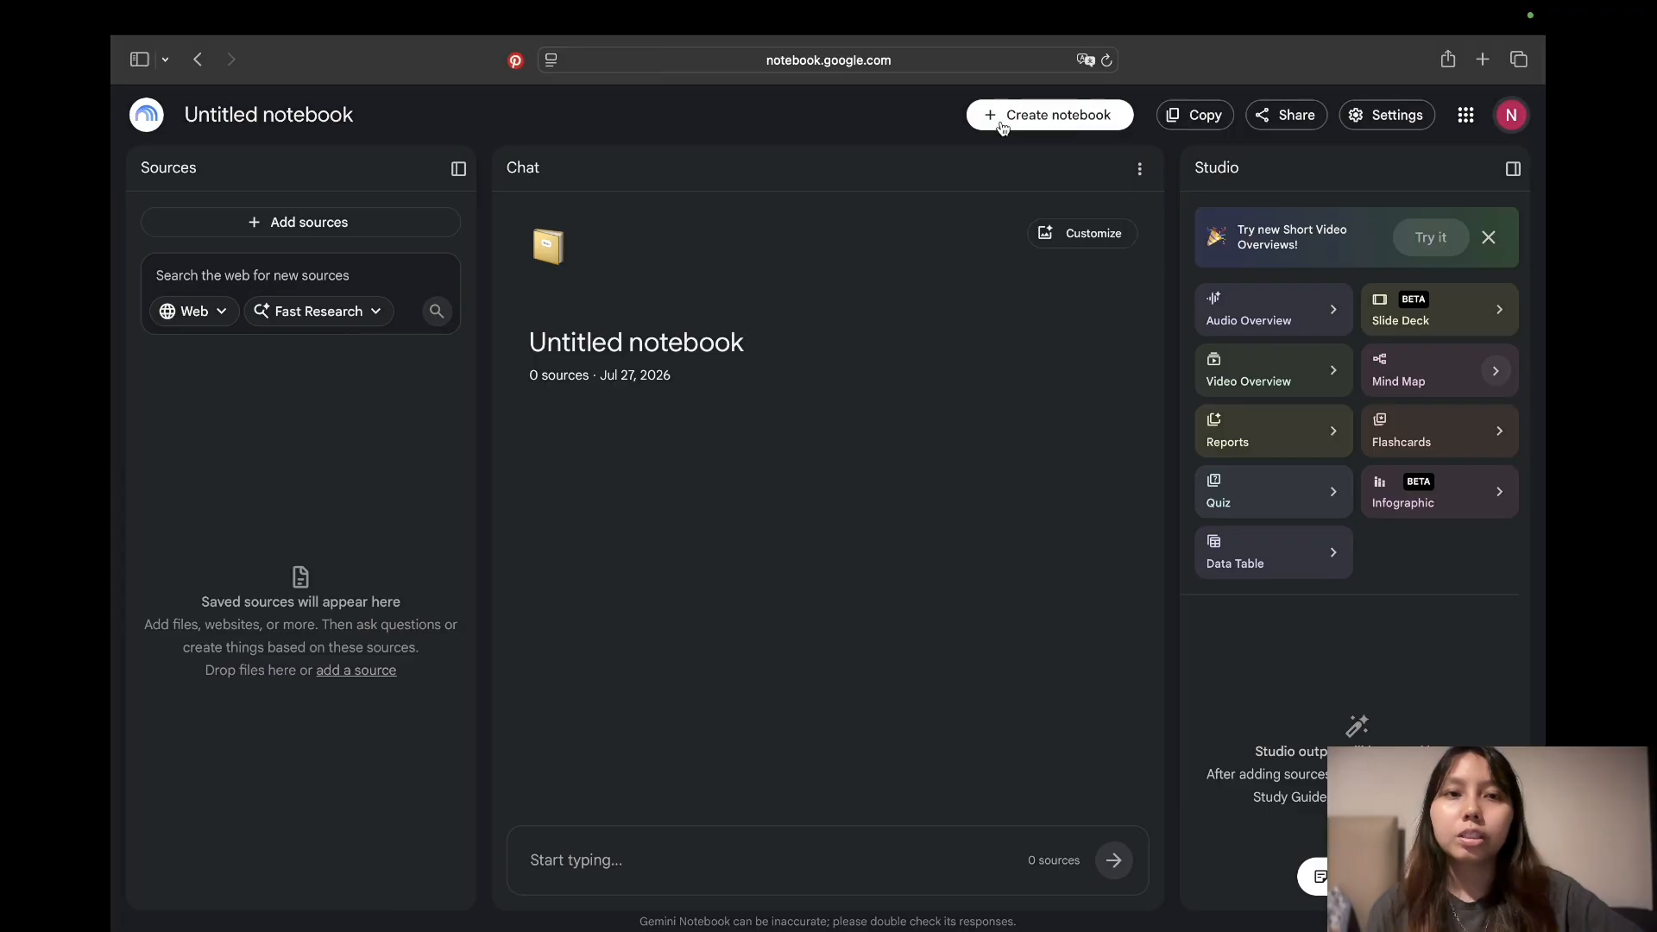
click(1031, 123)
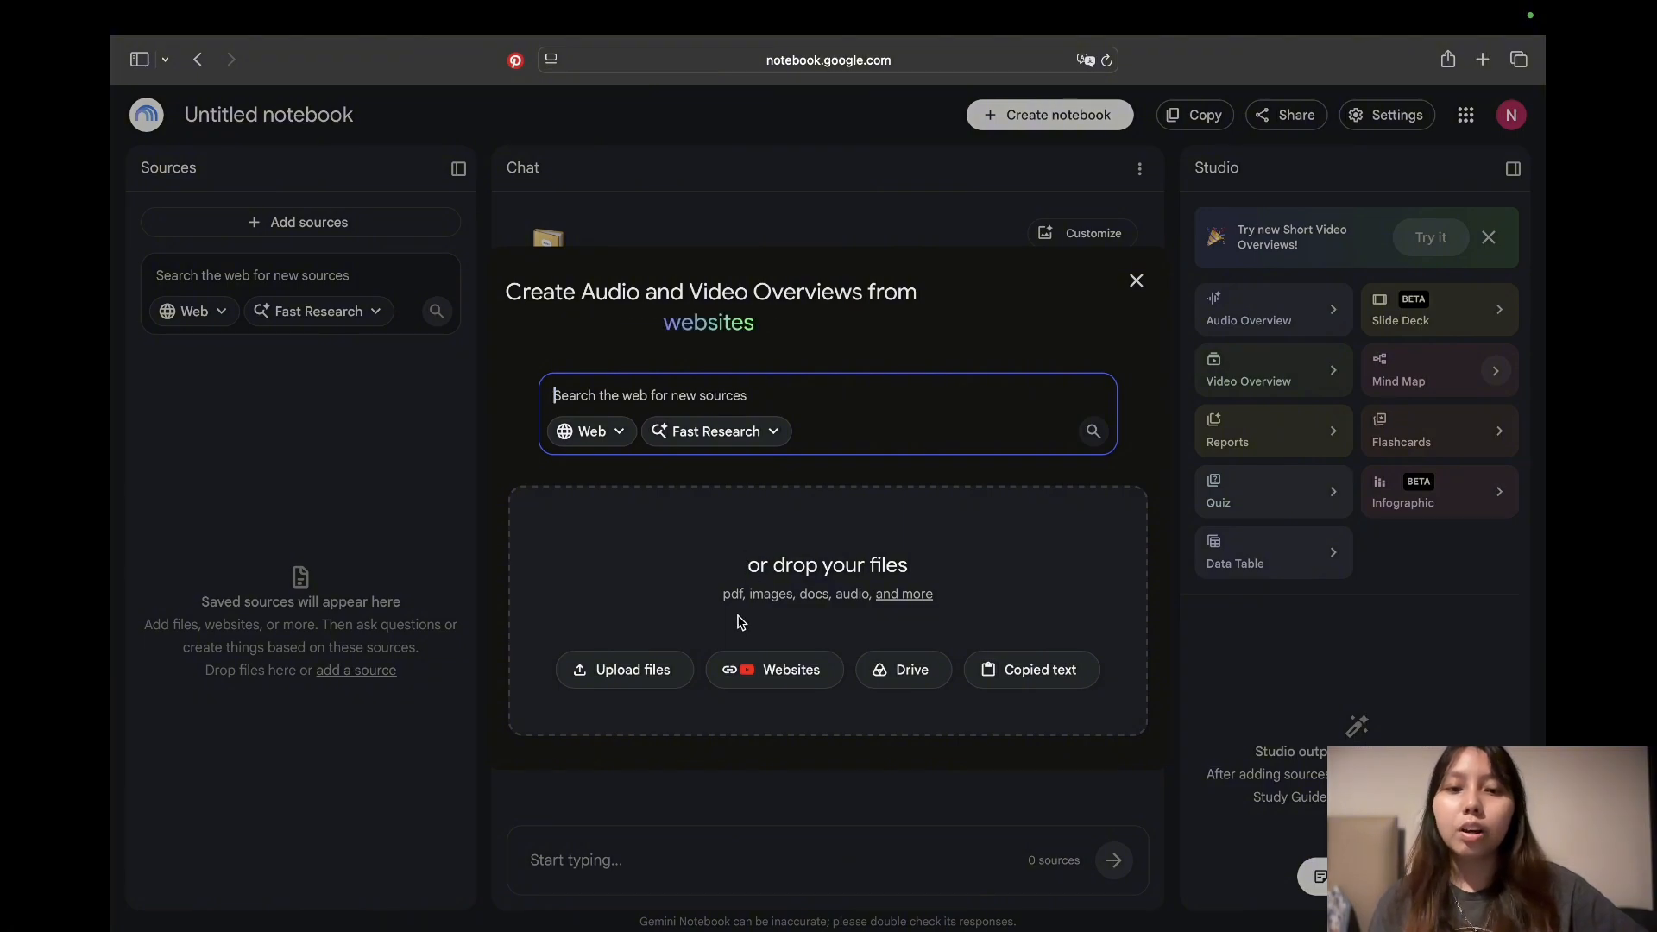
mouse_move(891, 606)
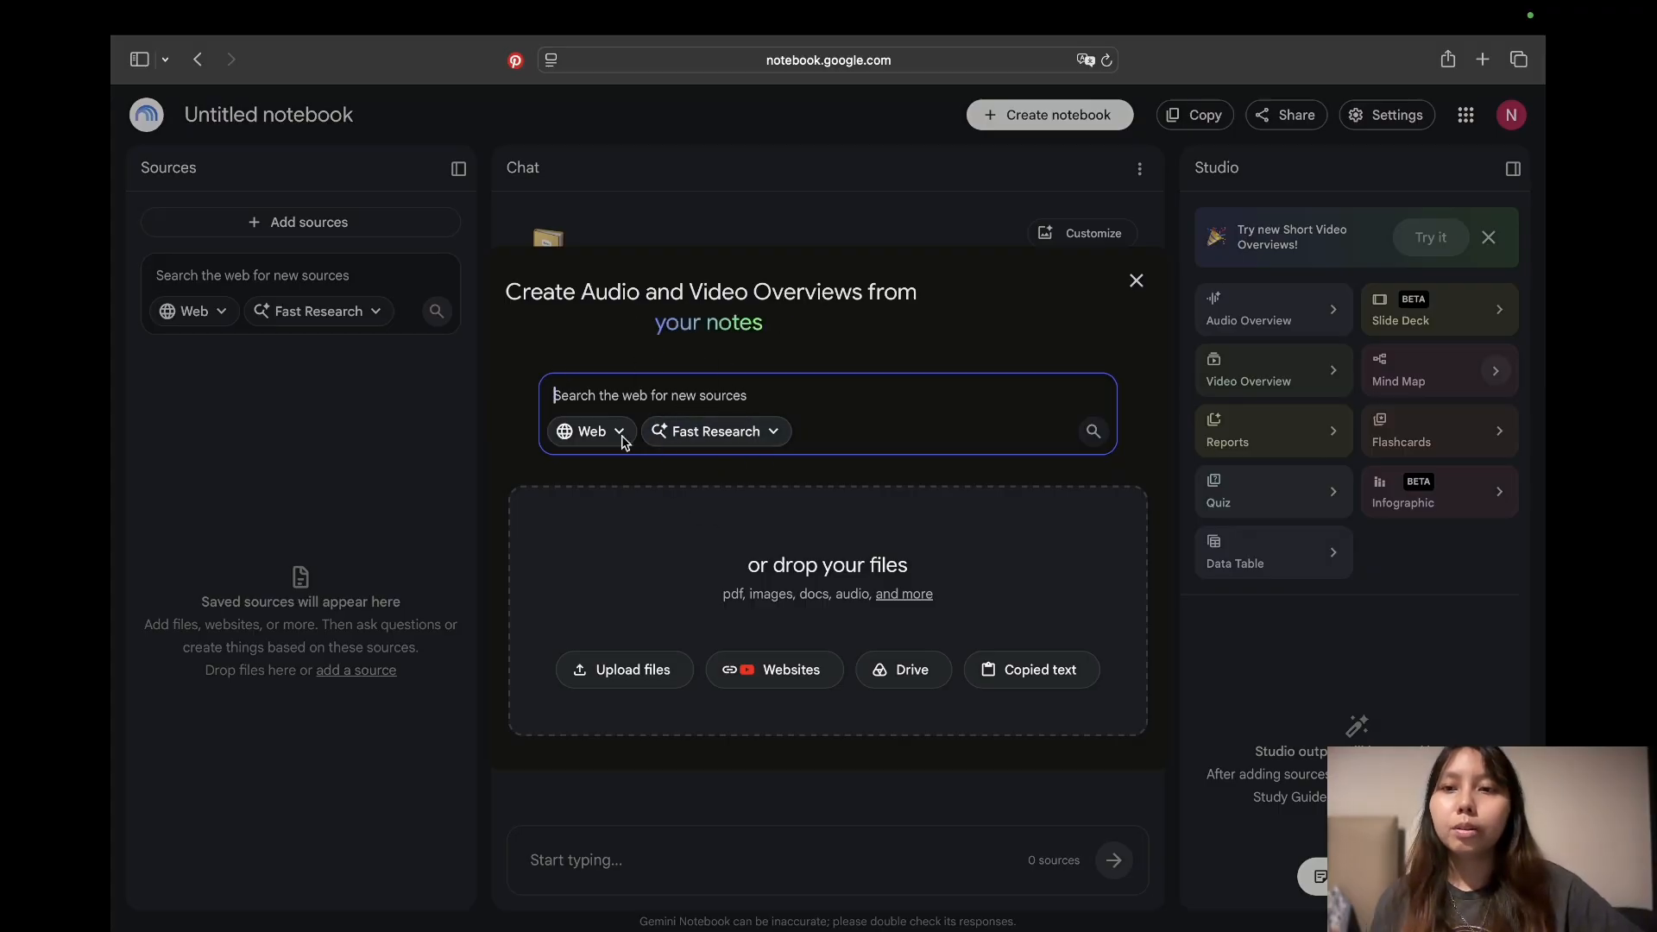
click(237, 287)
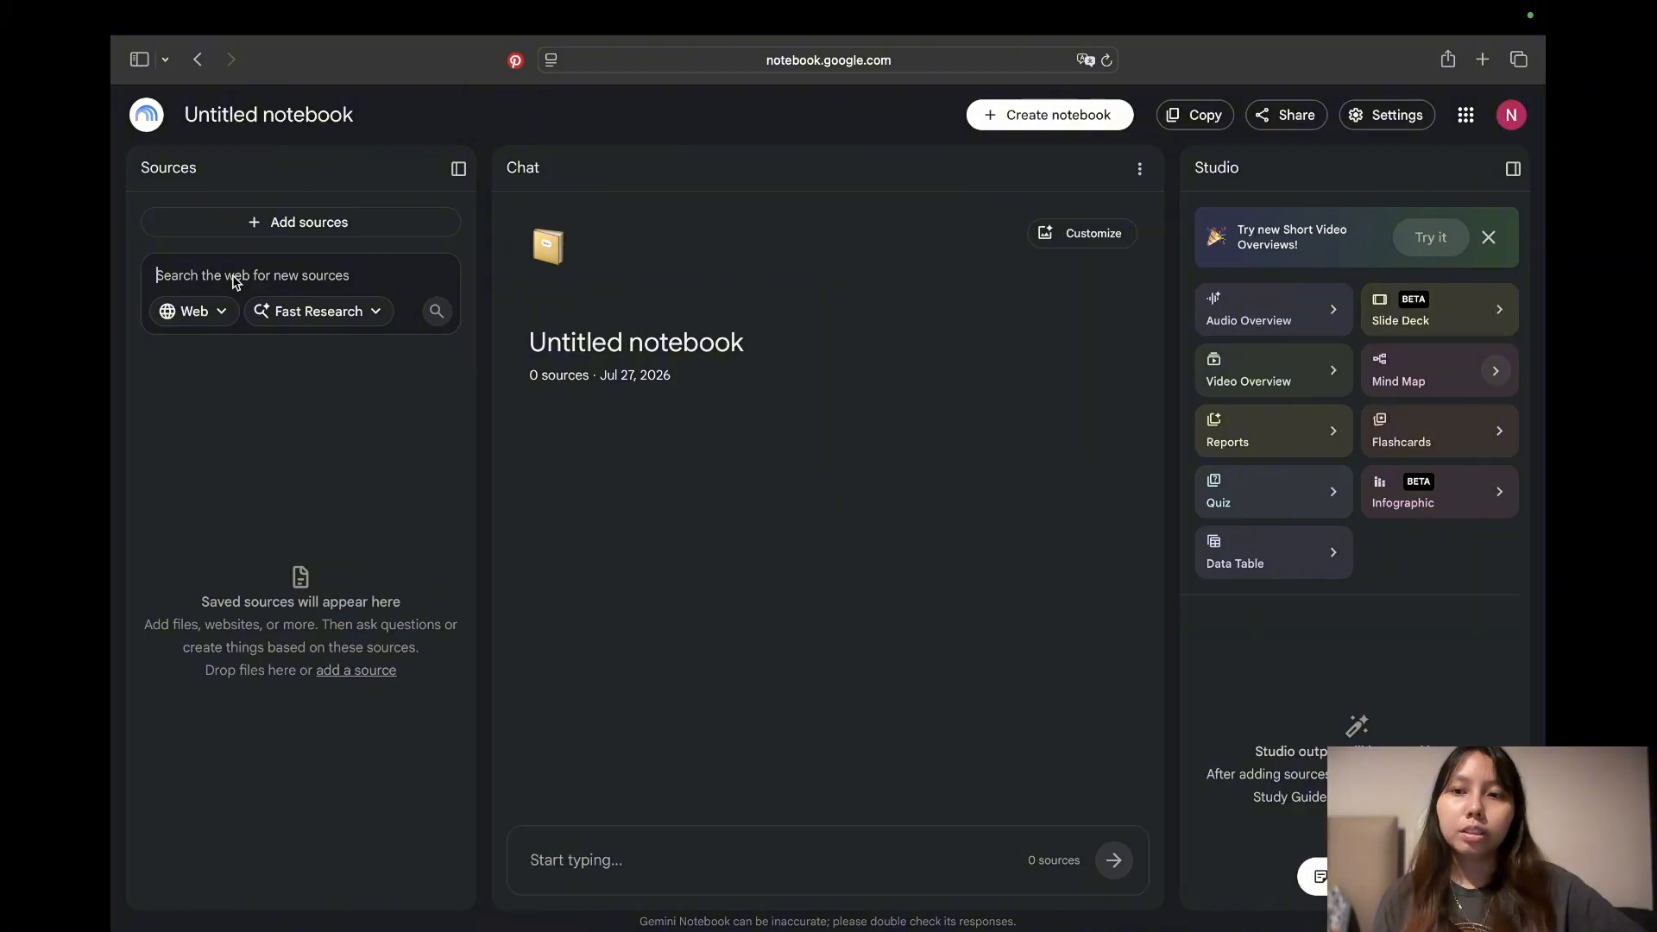
click(216, 309)
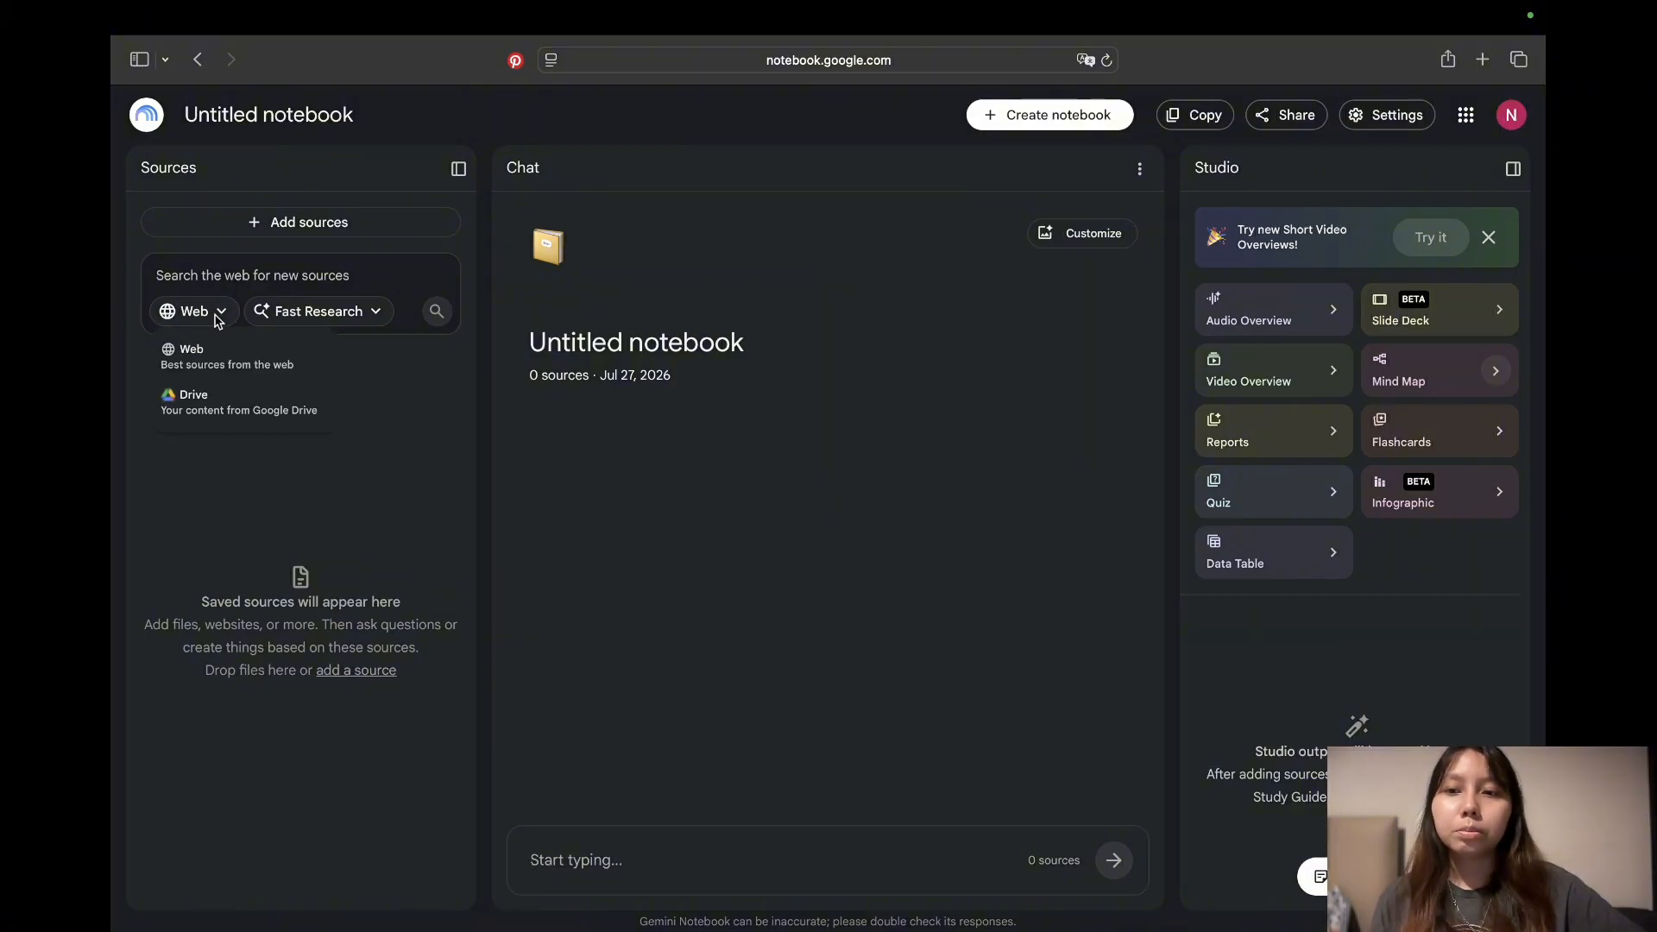
click(207, 404)
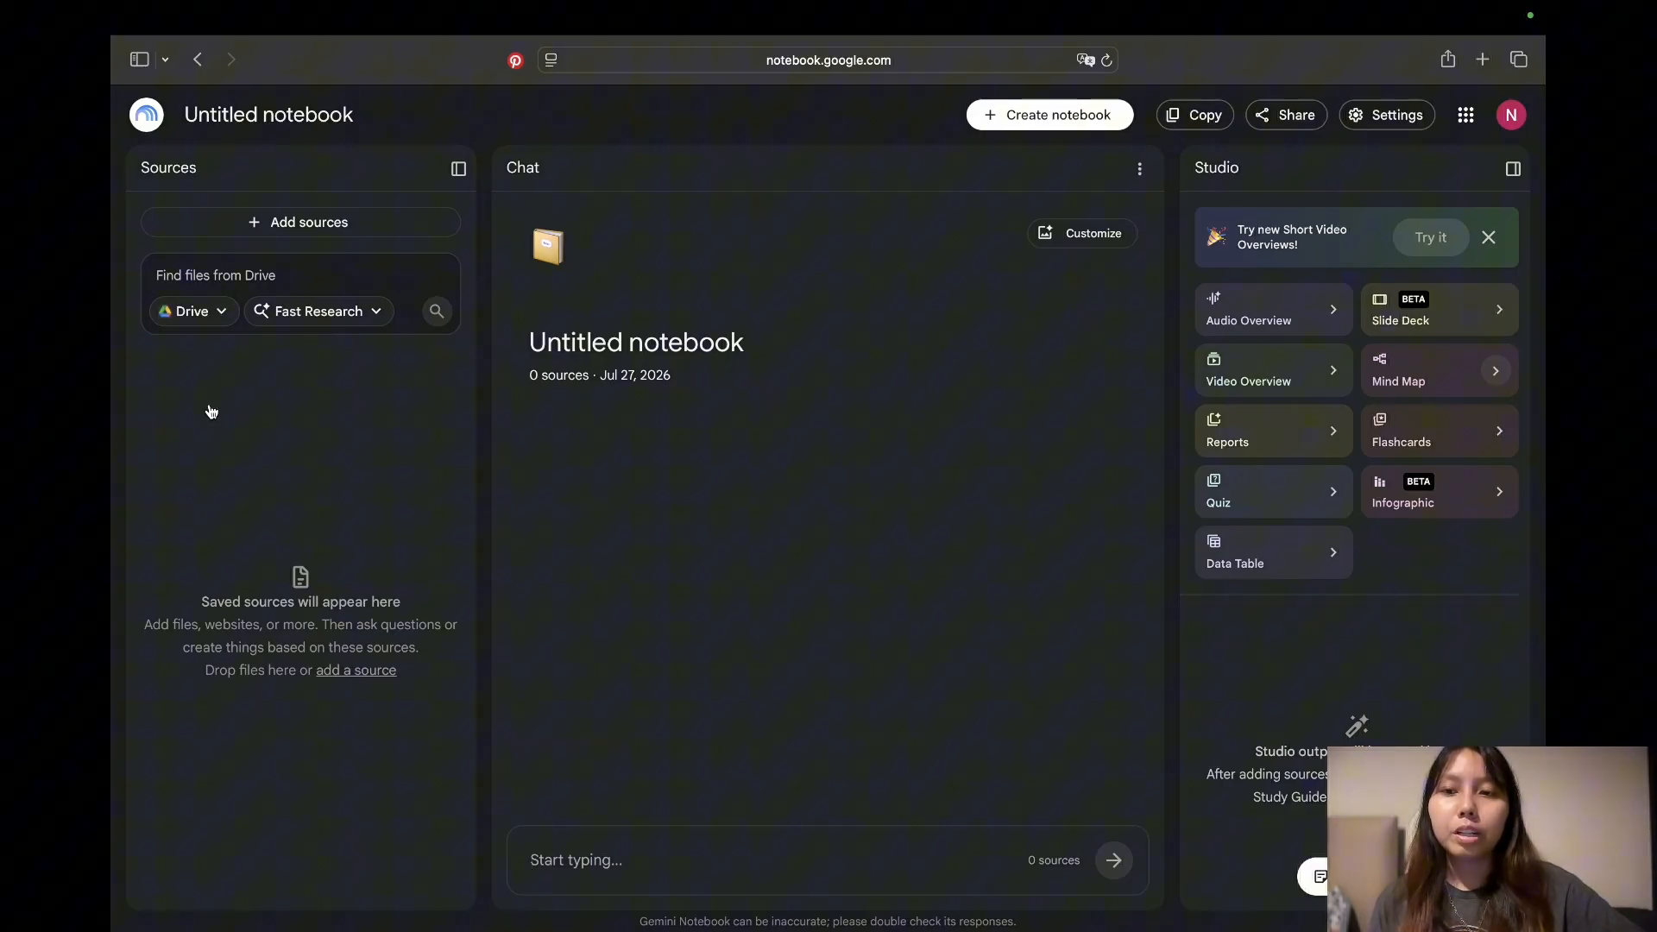
click(197, 319)
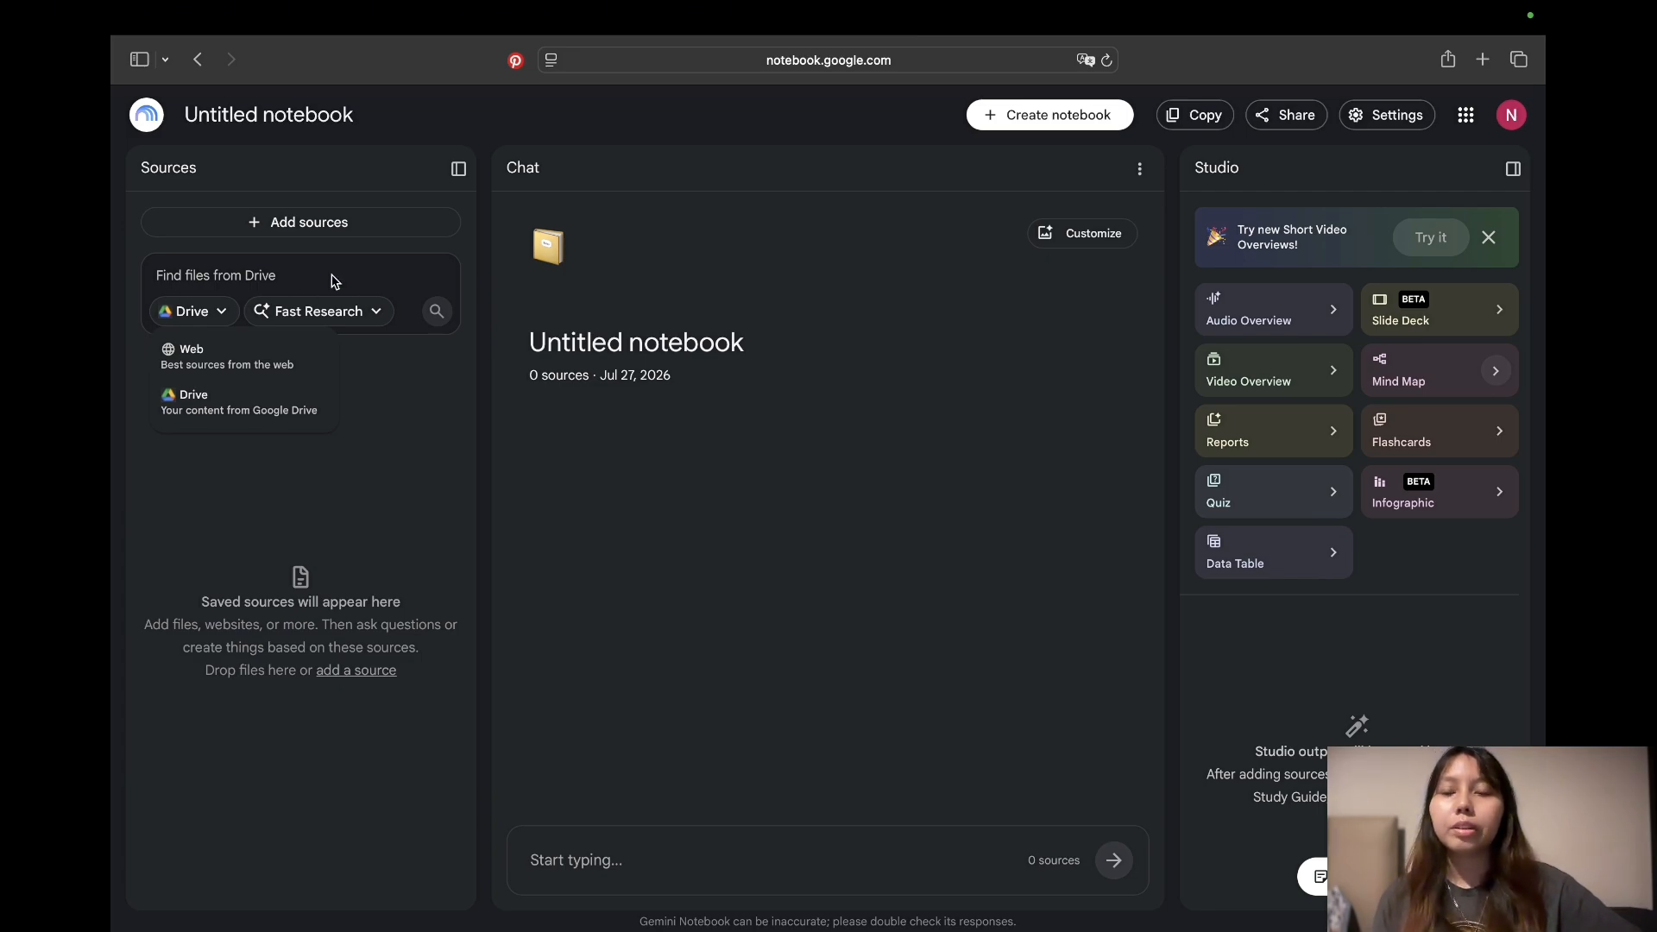
click(197, 366)
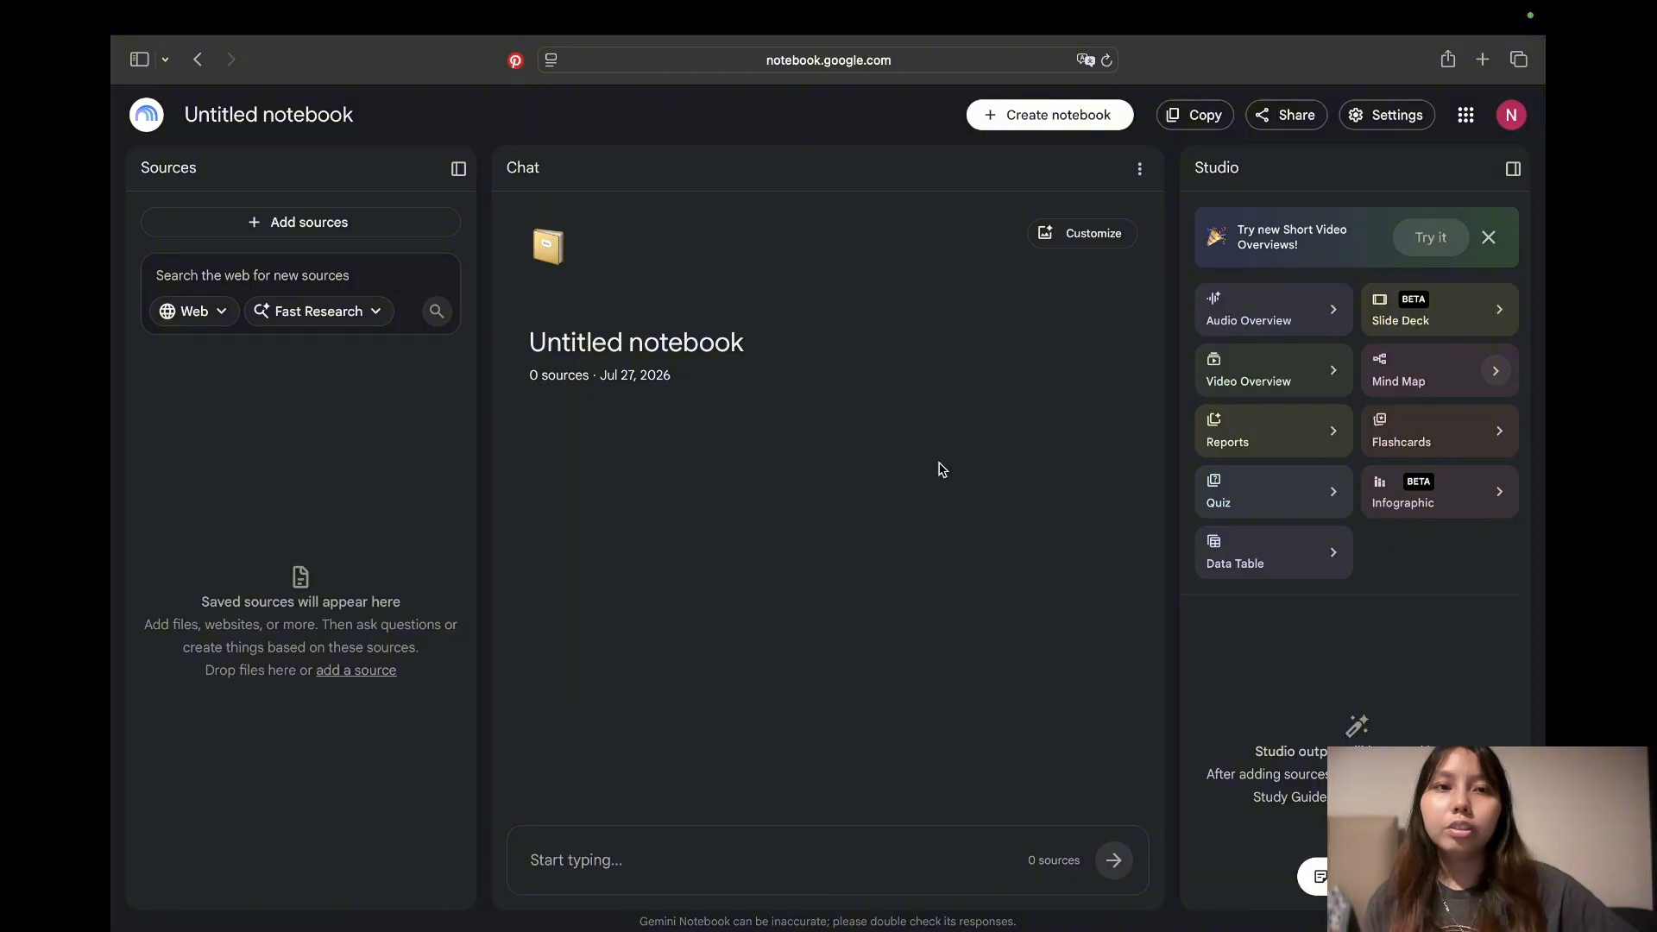
Create a new notebook and view the files in the Downloads folder that can be uploaded as sources.
click(1035, 128)
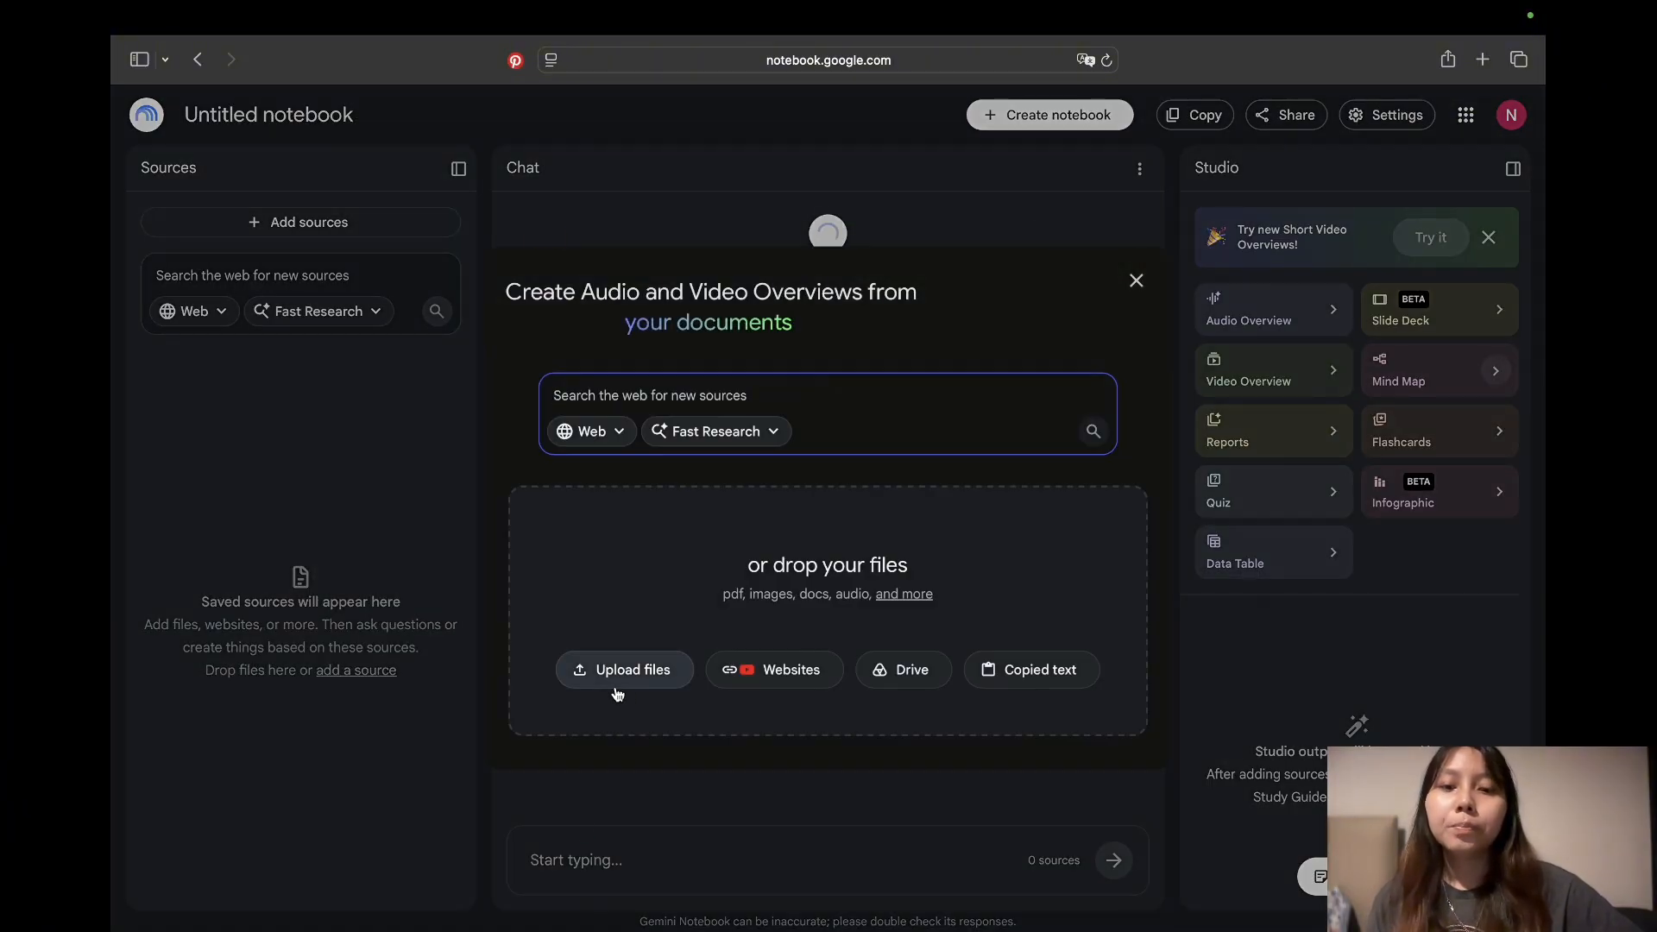
click(620, 689)
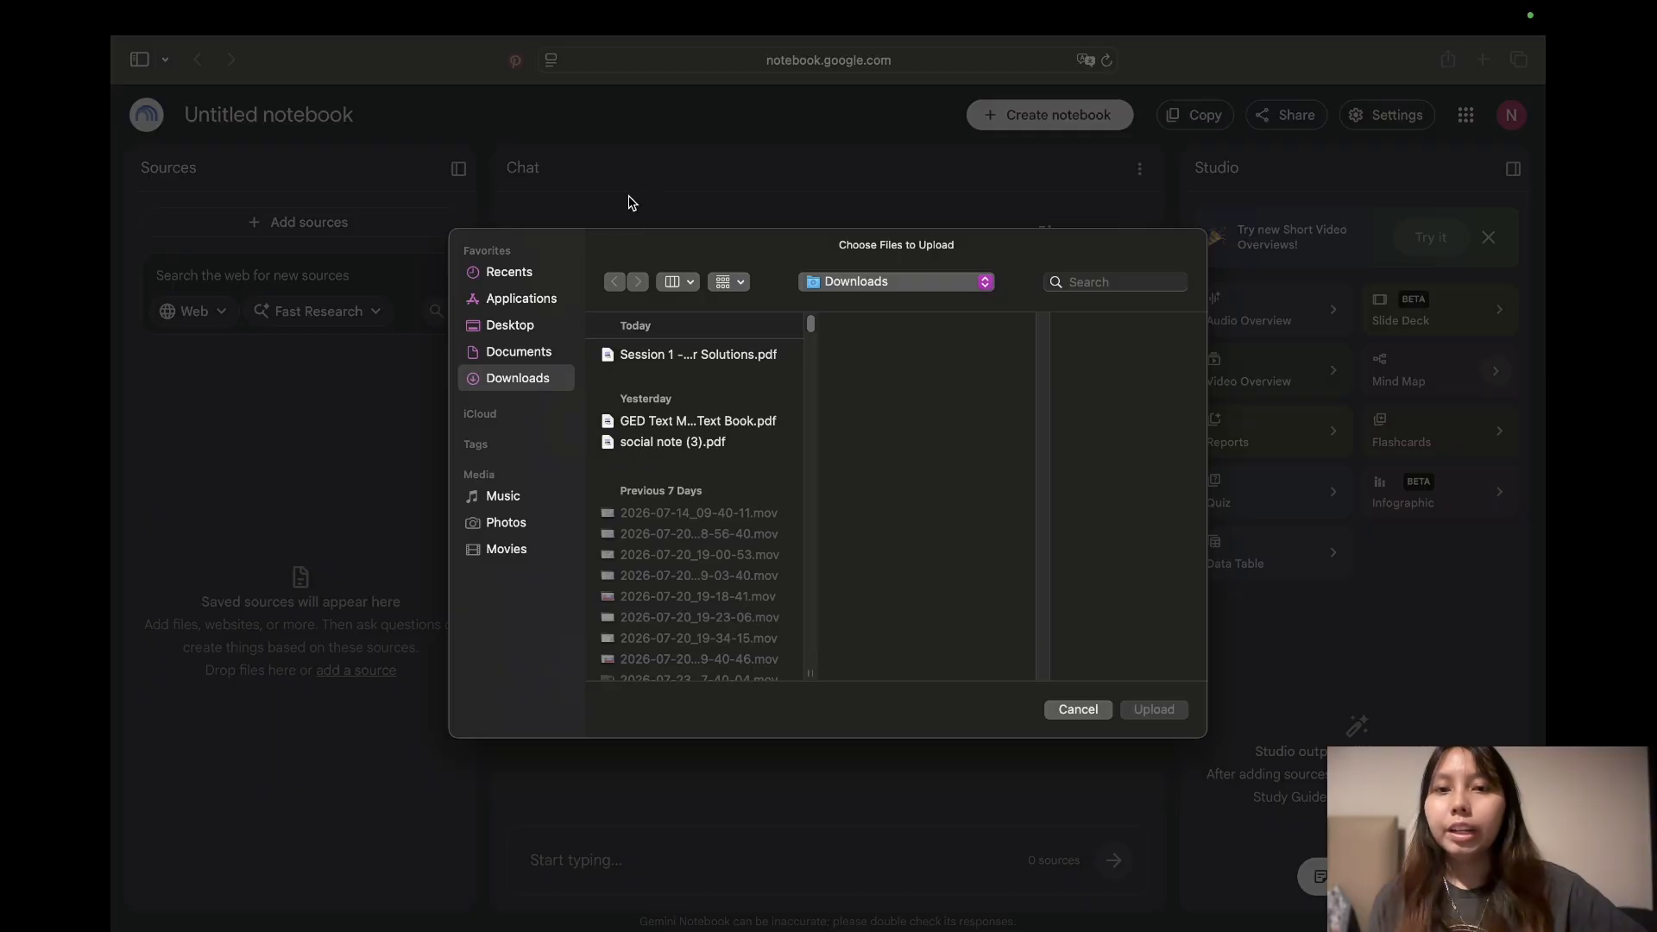
click(1077, 710)
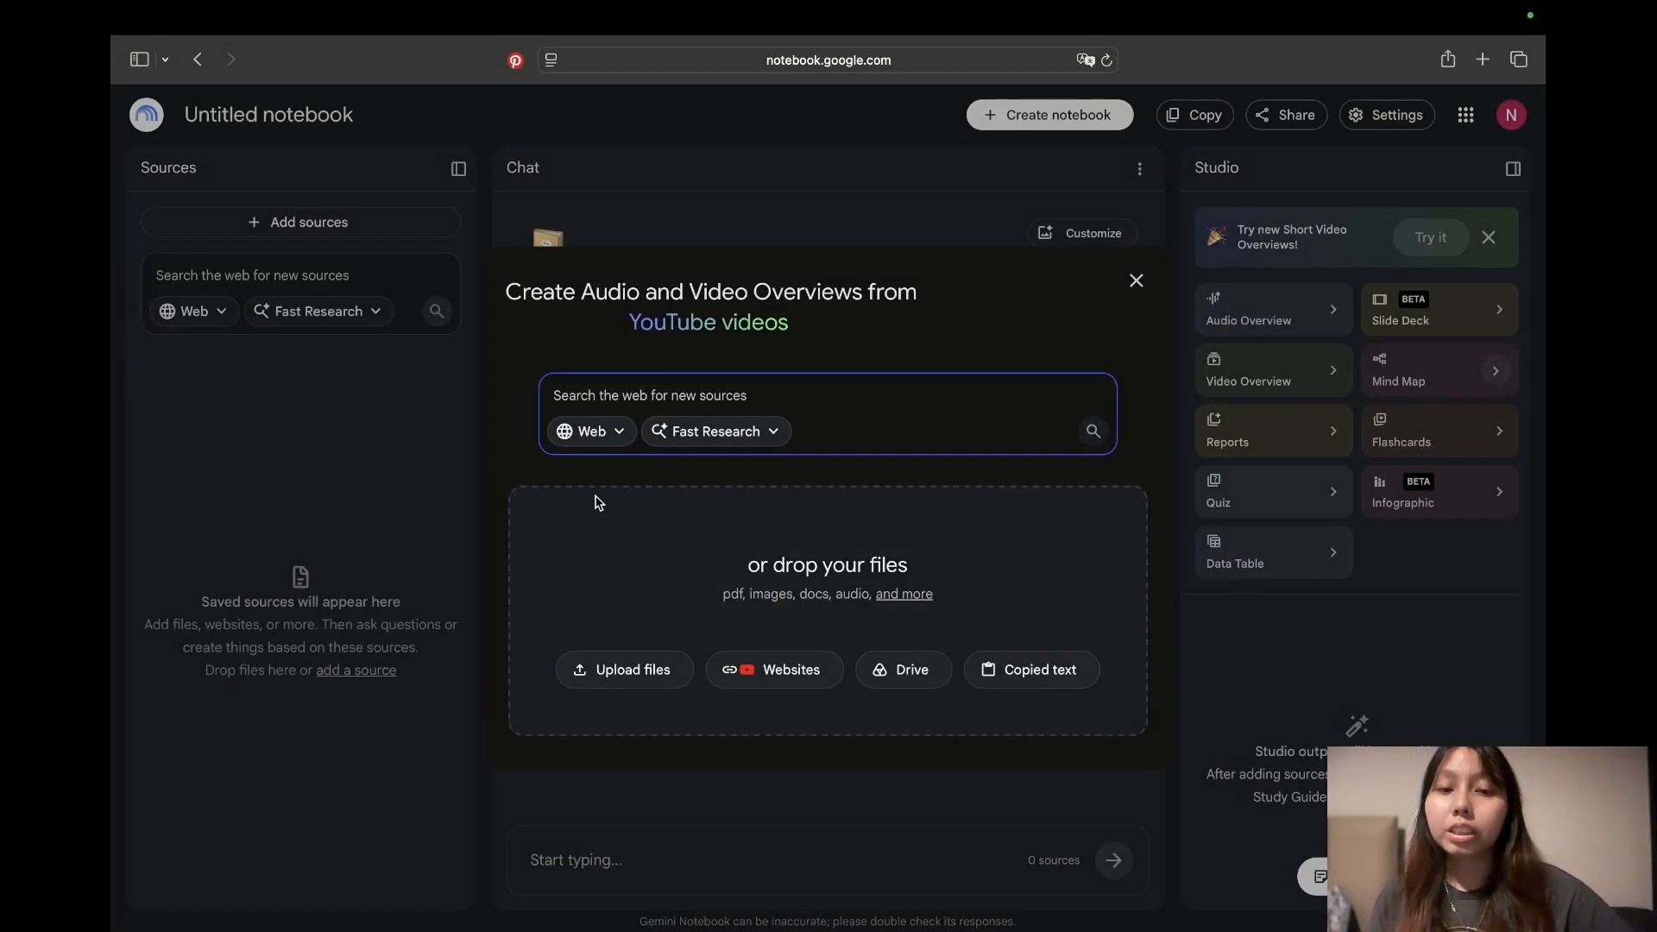
Run a Fast Research web search on the pasted project goals text and import the suggested sources into the notebook.
right_click(586, 398)
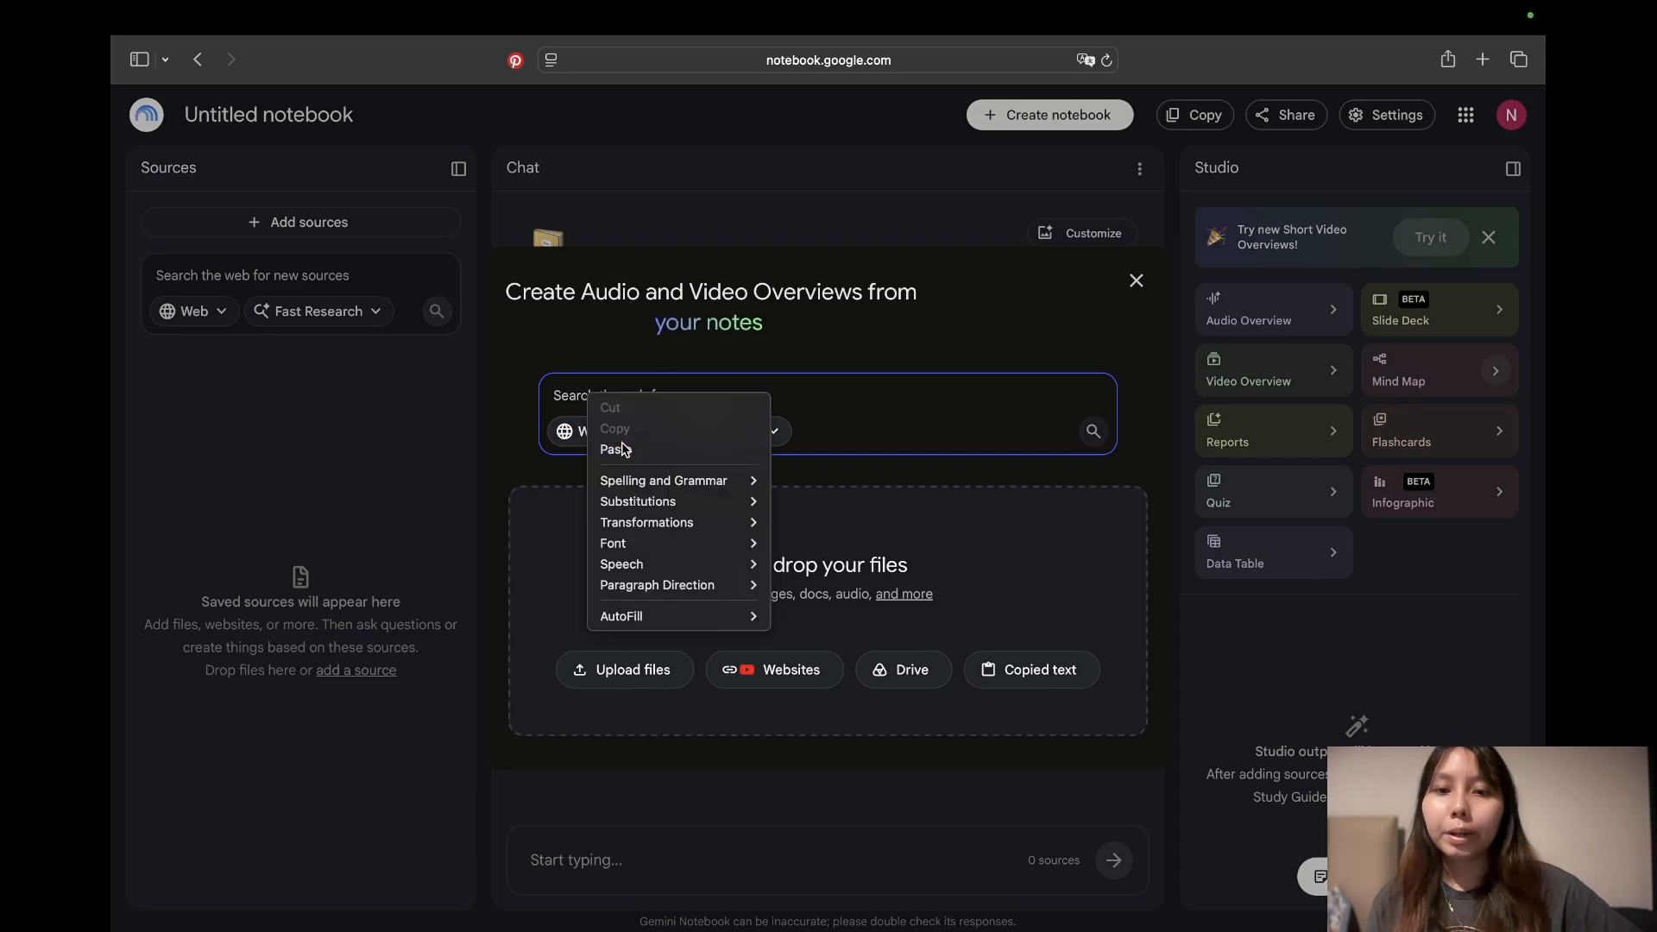
click(616, 449)
scroll(954, 653, down, 3)
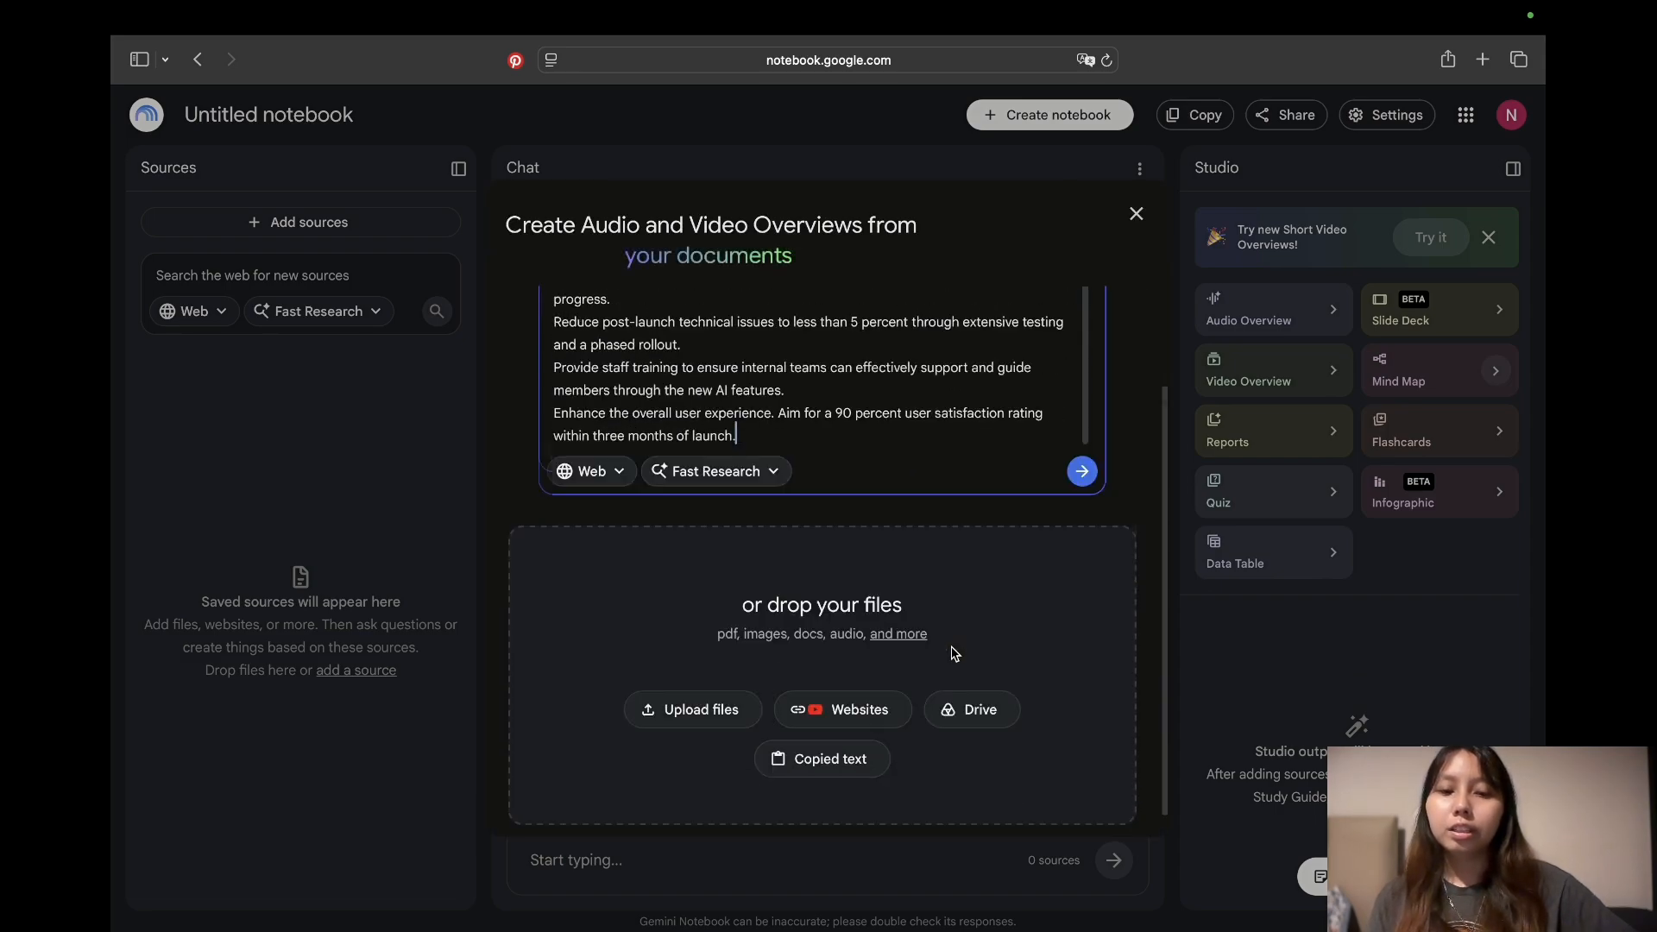
key(Return)
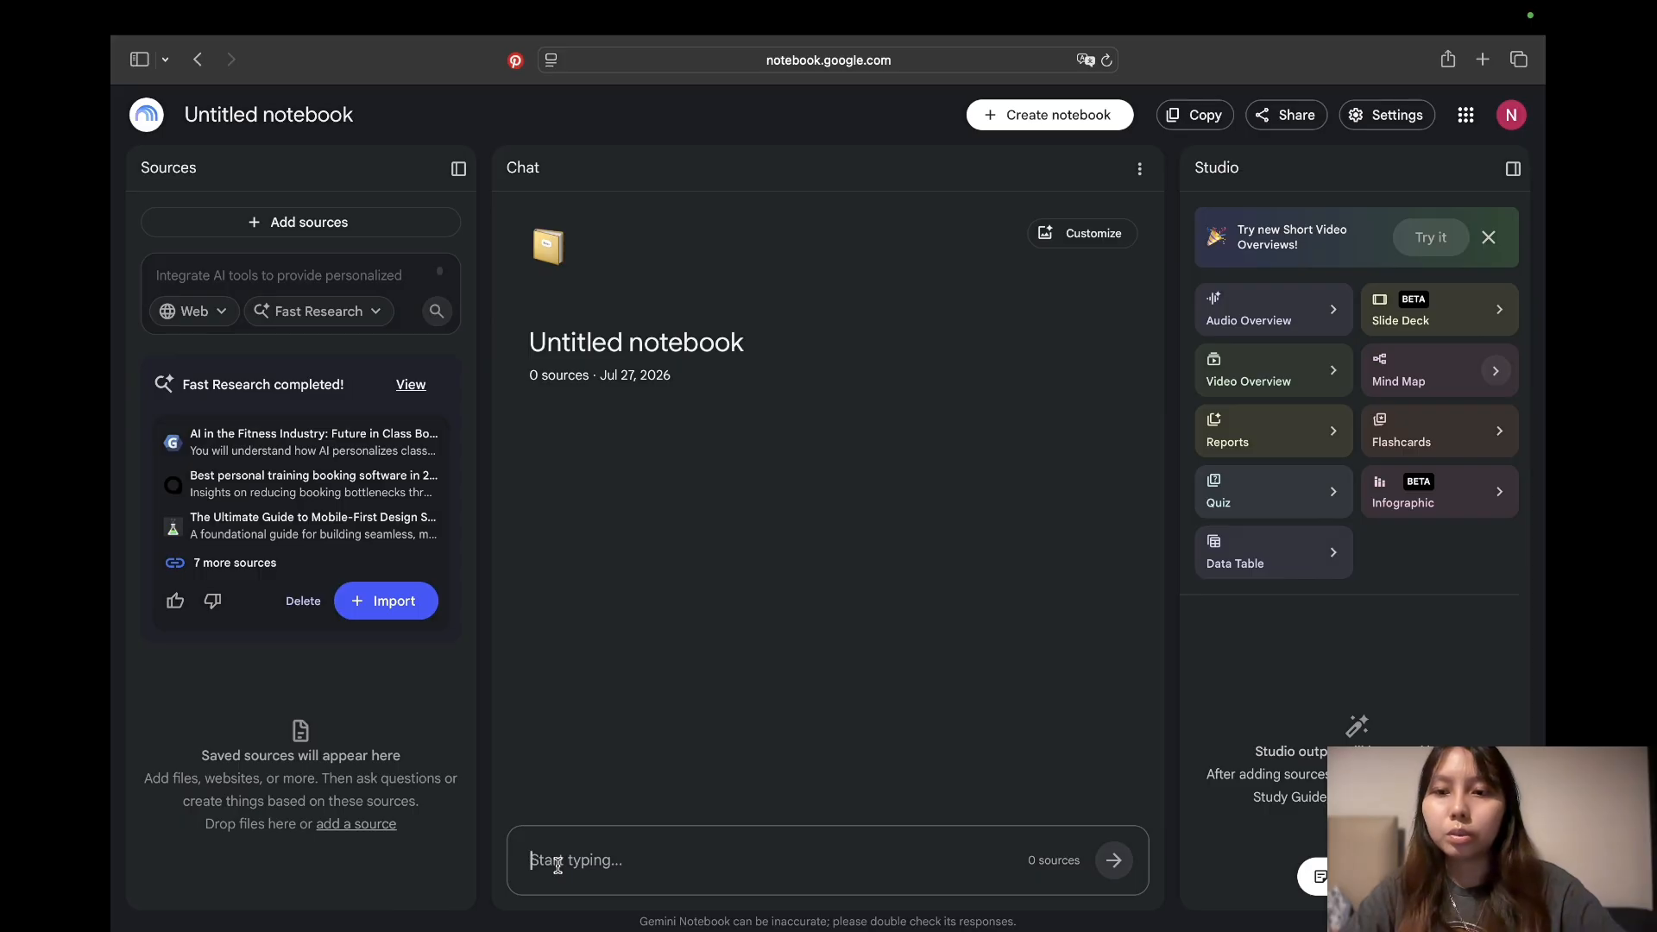
click(374, 606)
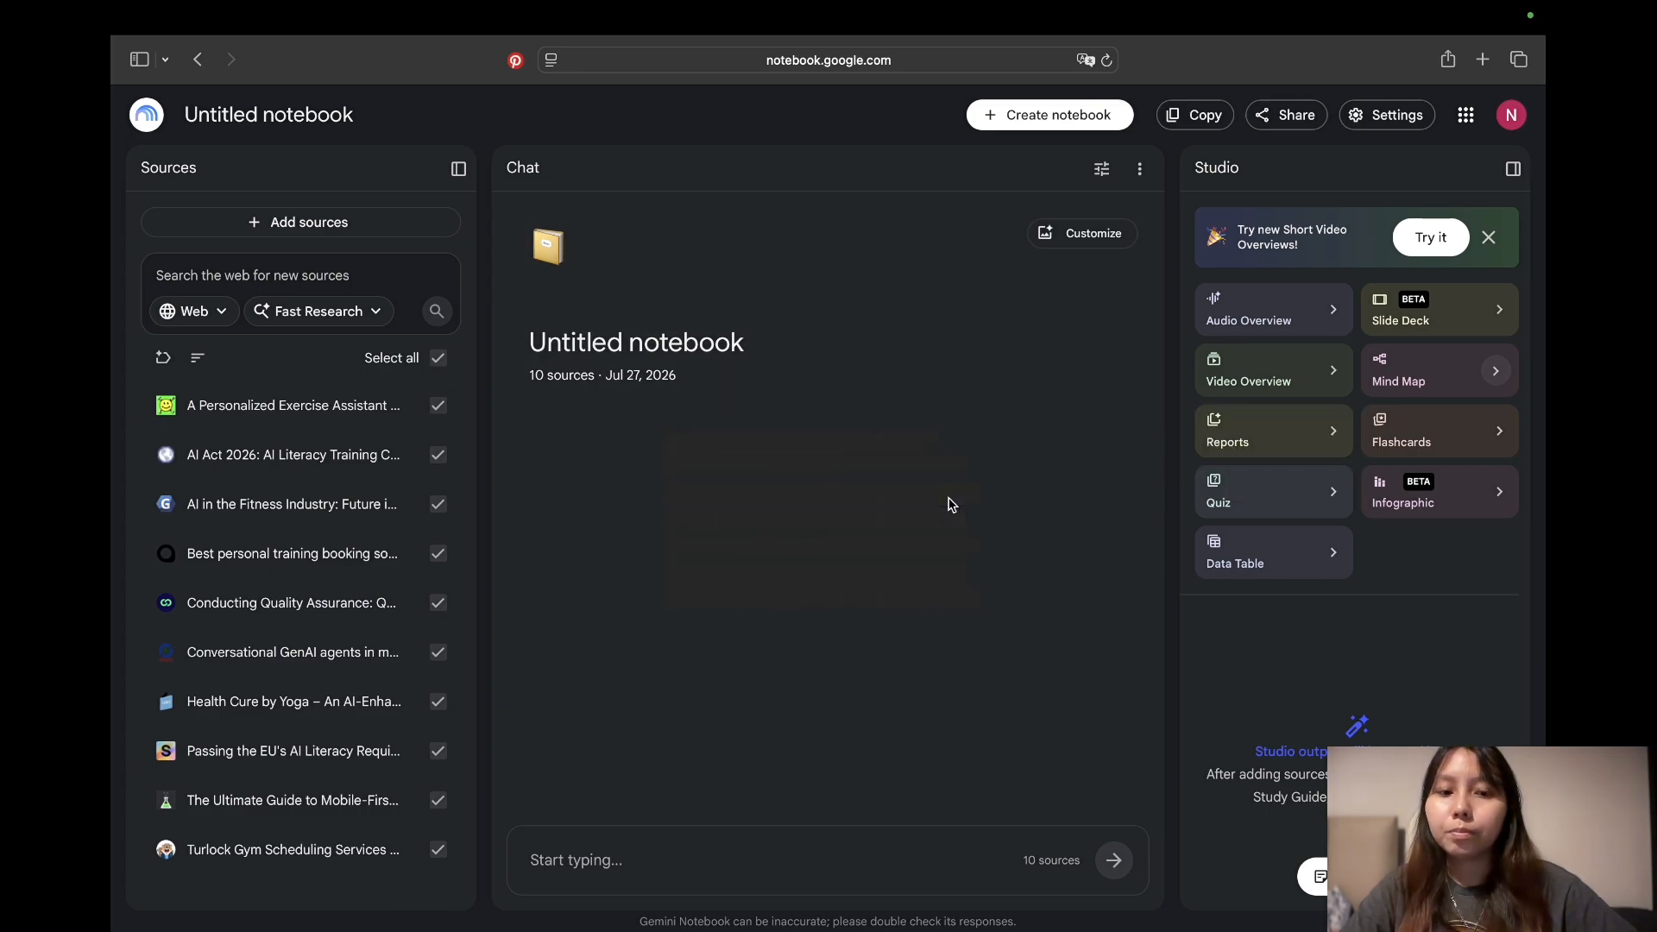
Generate a Briefing Doc report from the imported sources, keeping the default English language and report description.
click(562, 860)
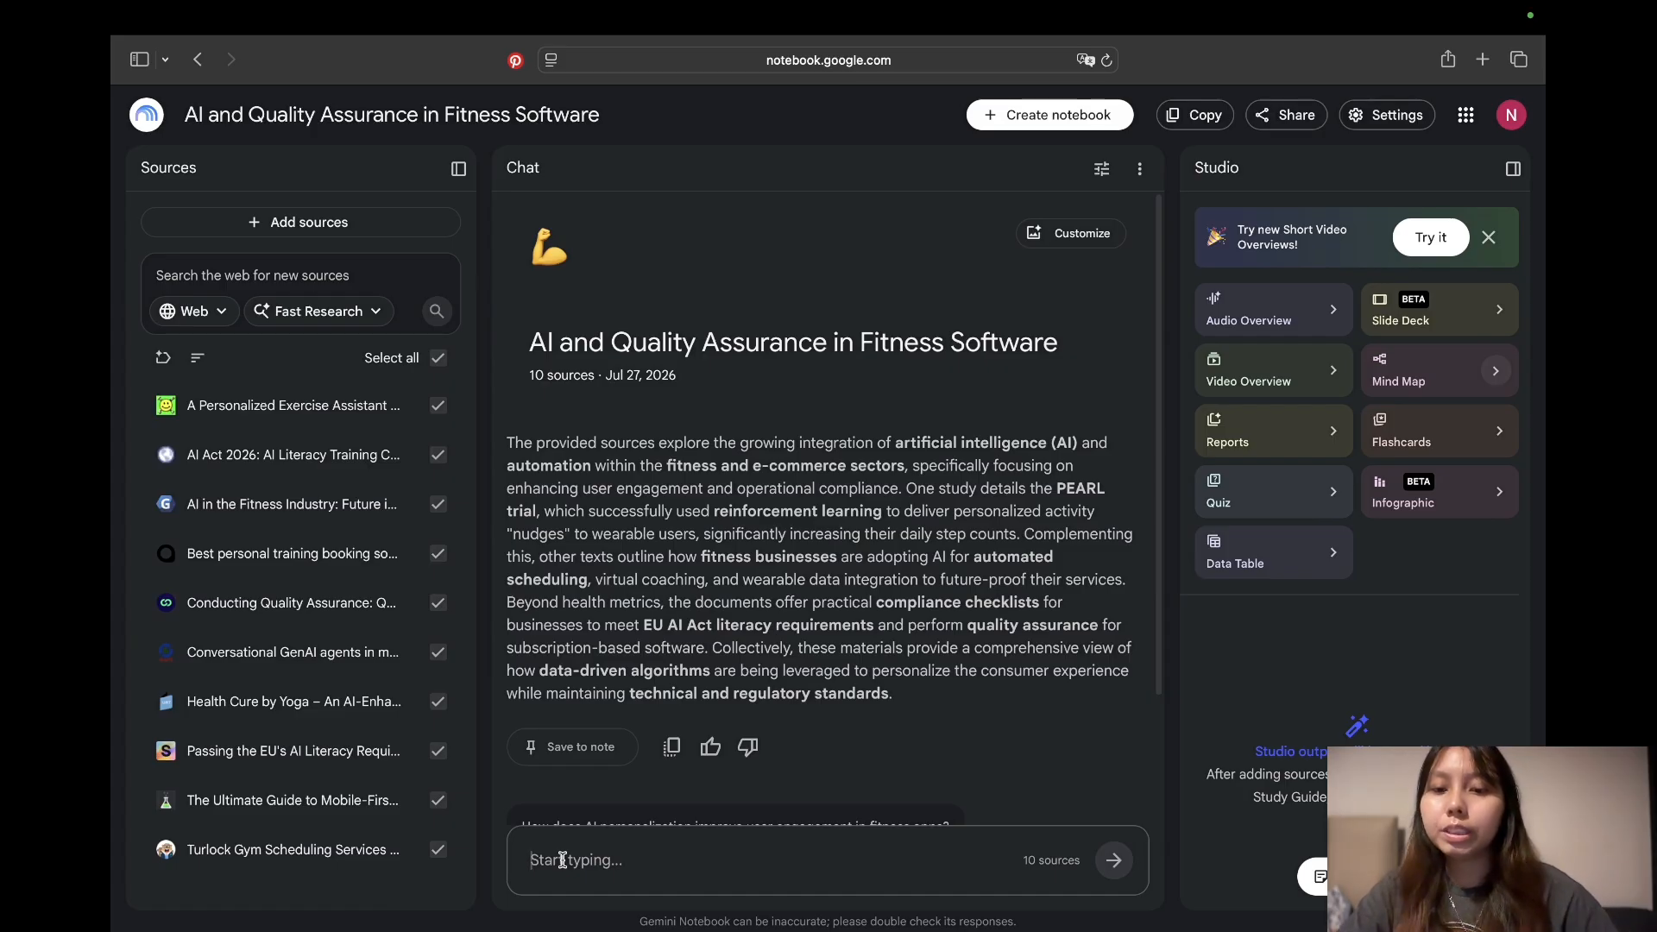
scroll(683, 678, down, 2)
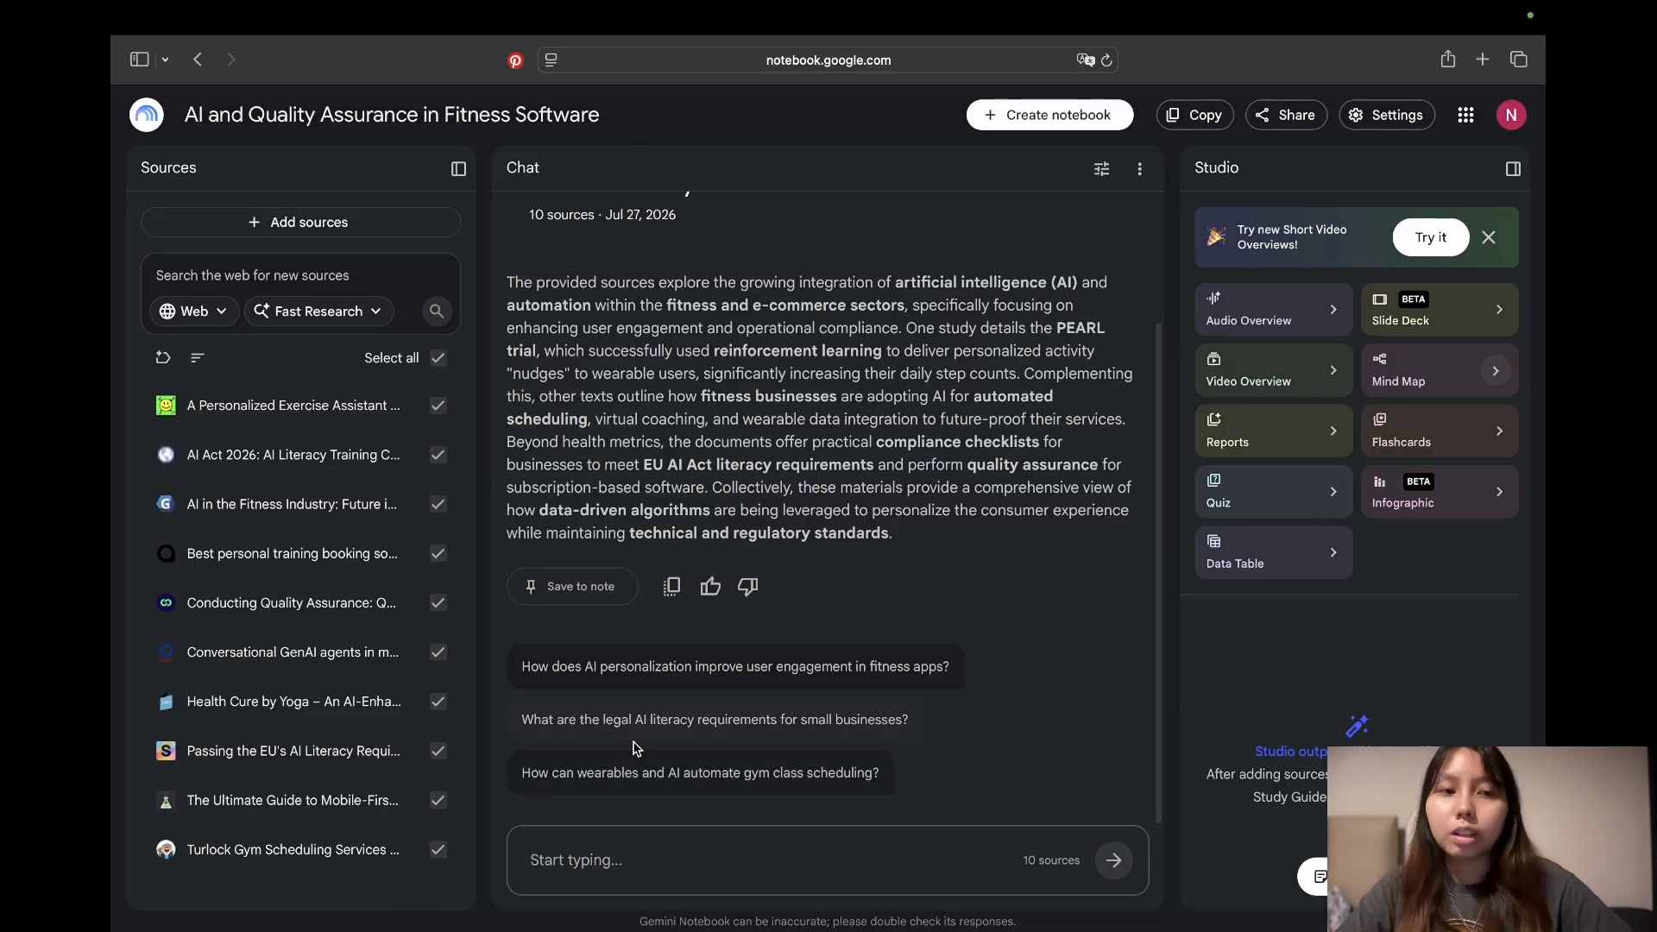
click(1255, 440)
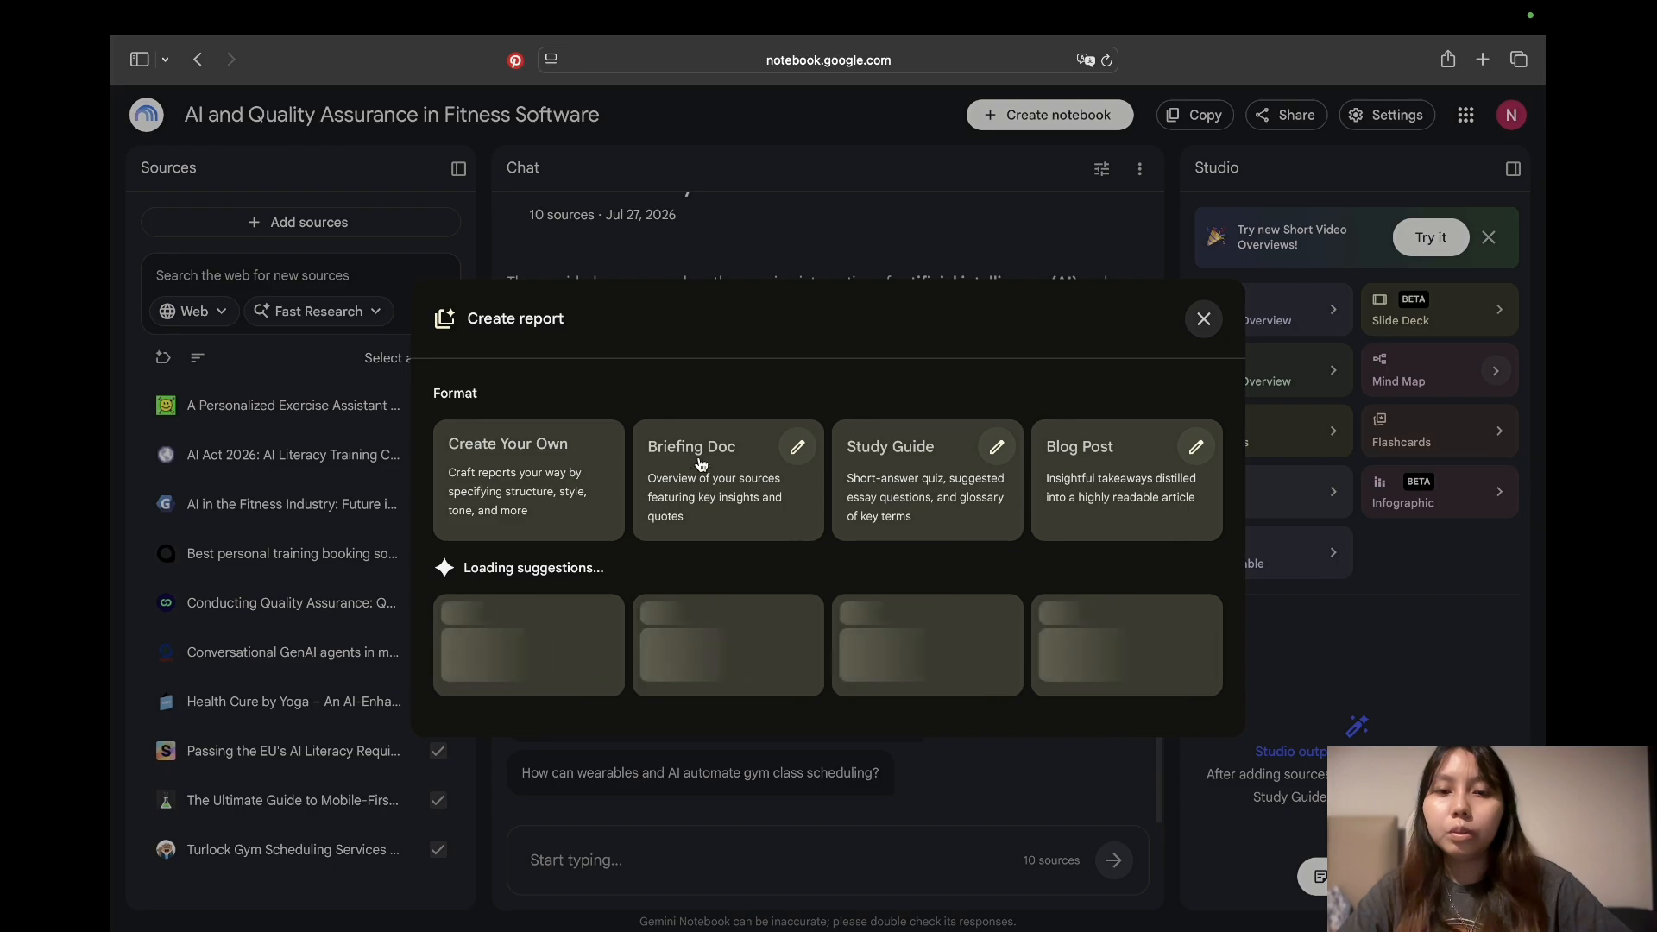
click(793, 447)
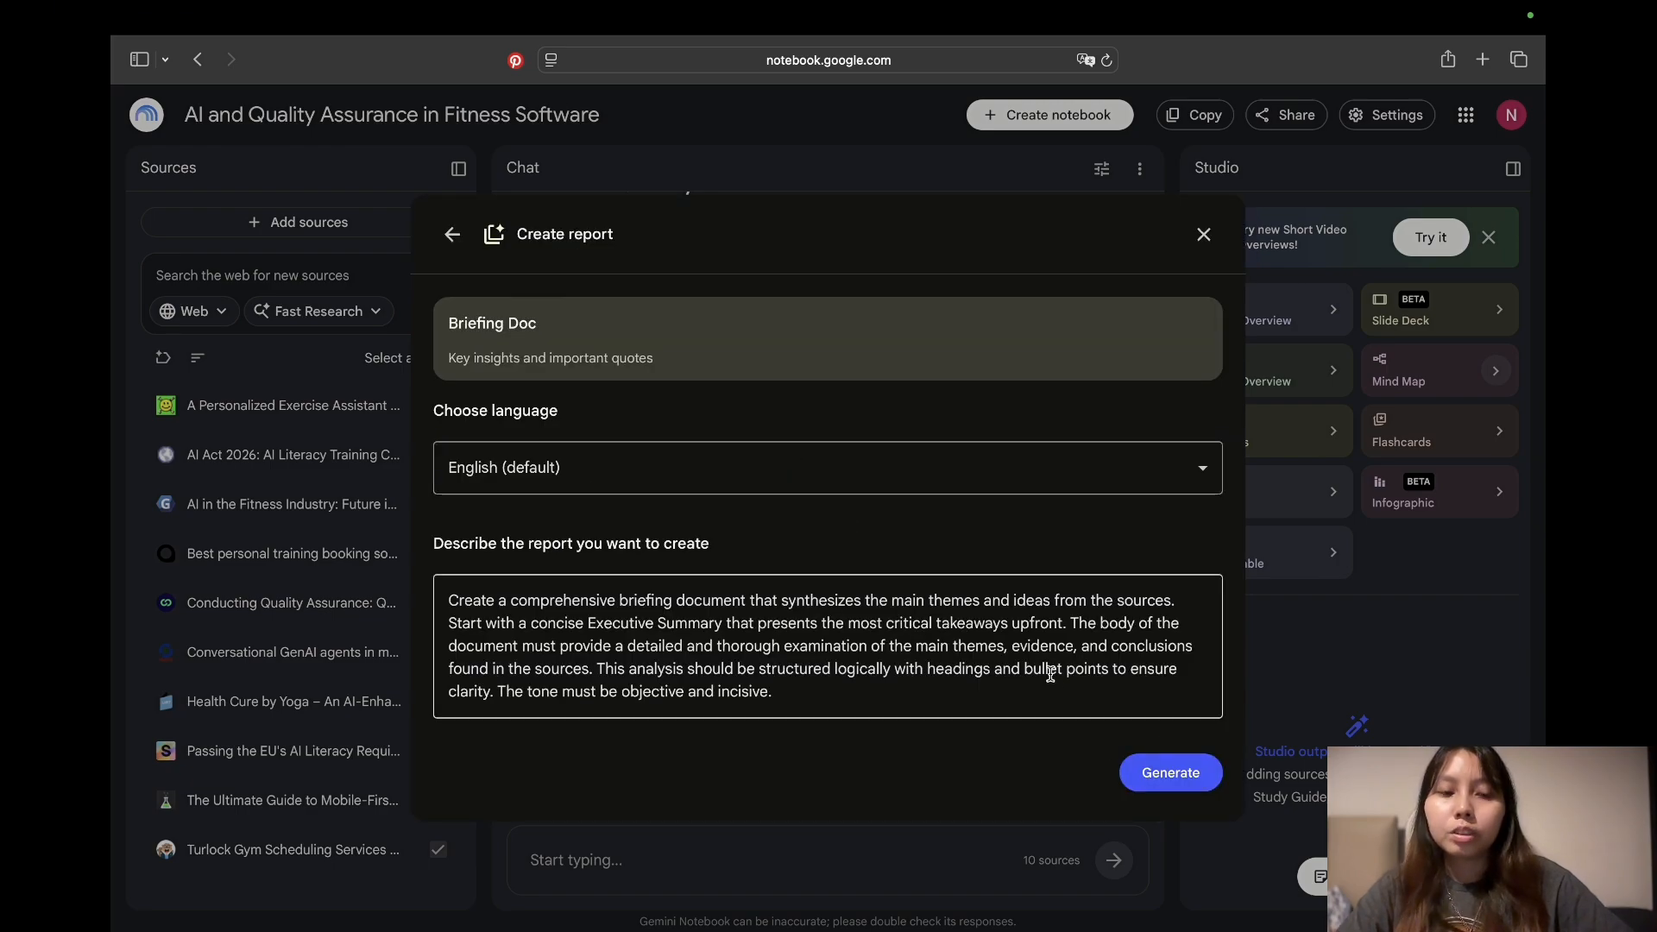
click(1166, 781)
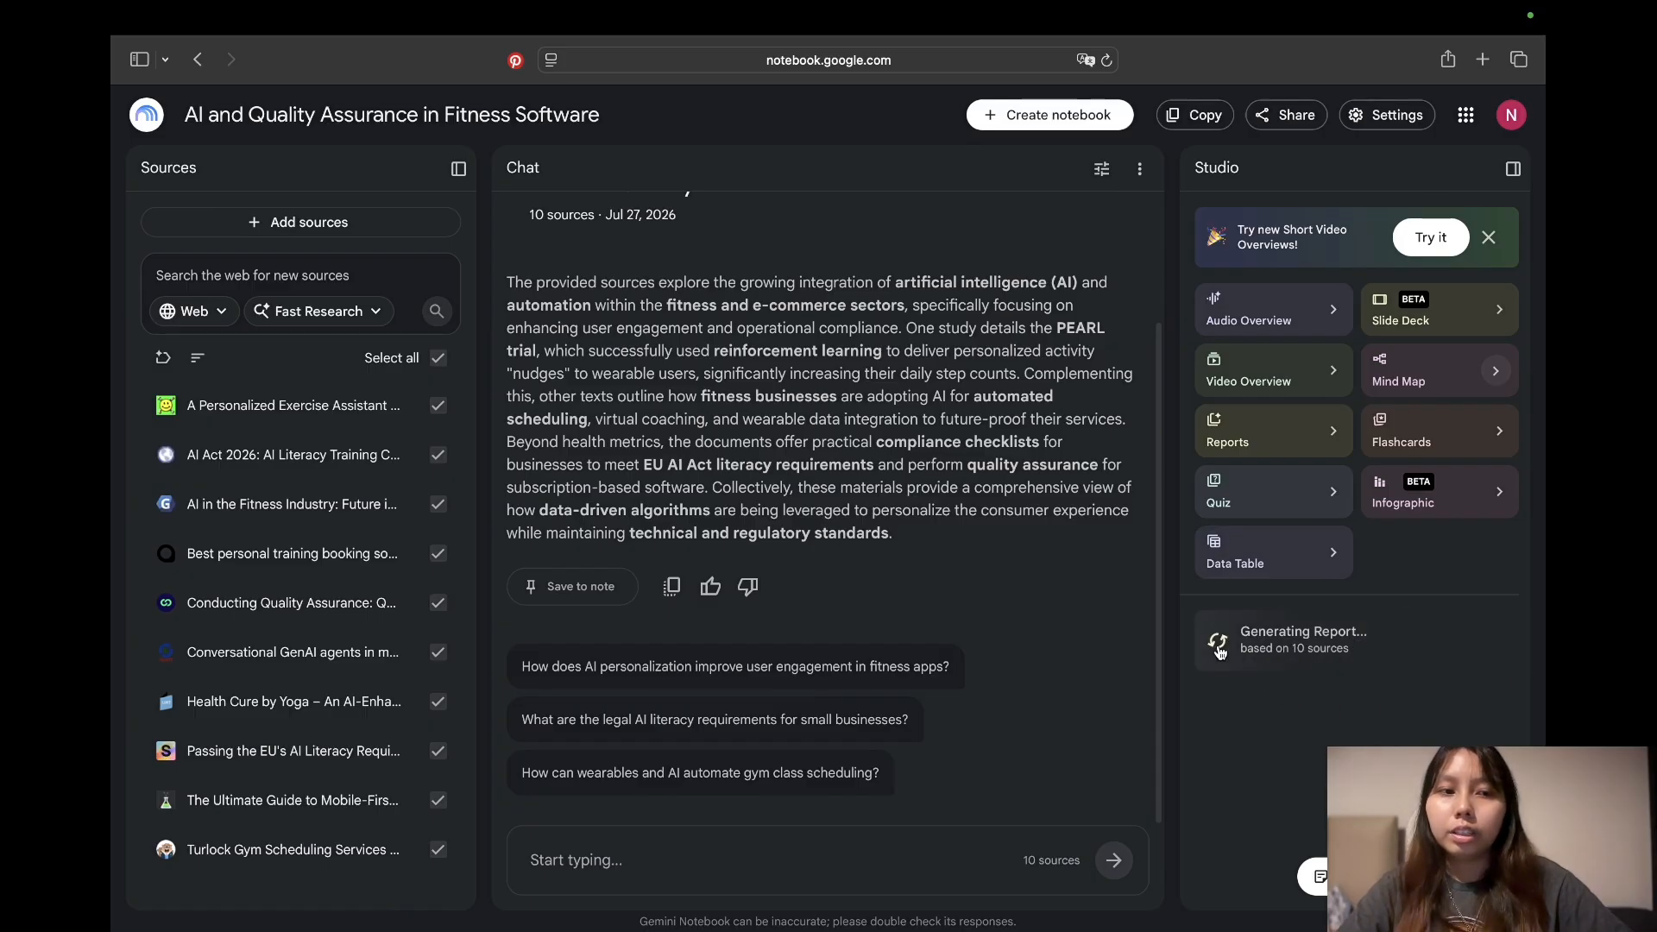
View the infographic's orientation, visual style and level of detail options without generating one.
click(1436, 504)
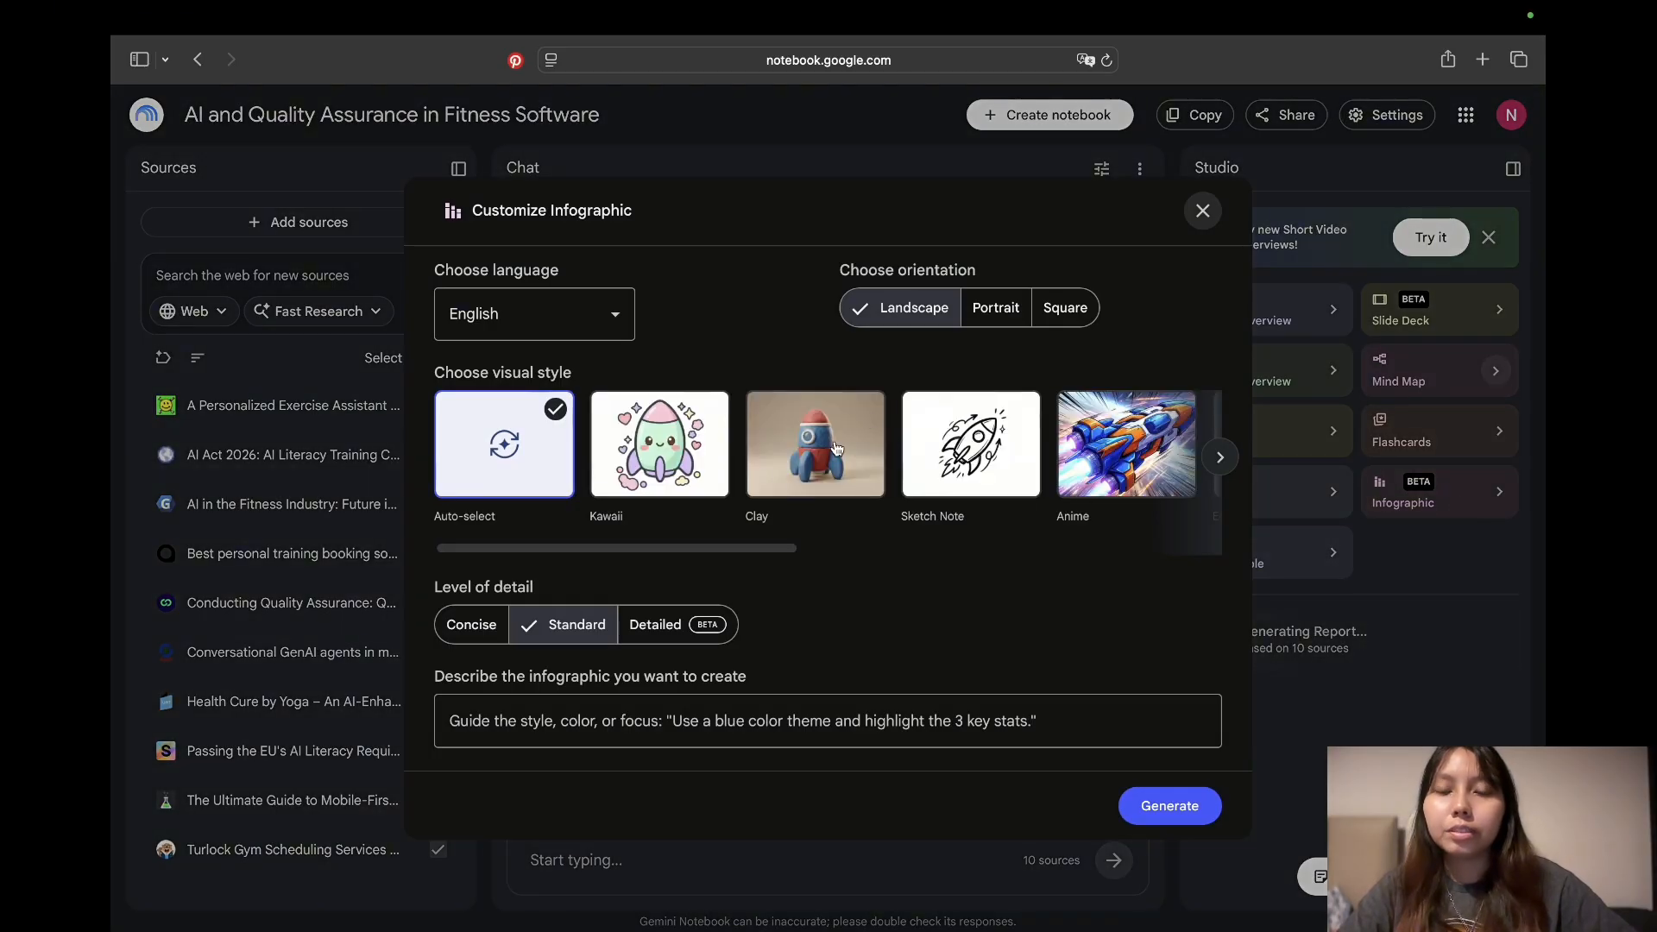
click(1199, 212)
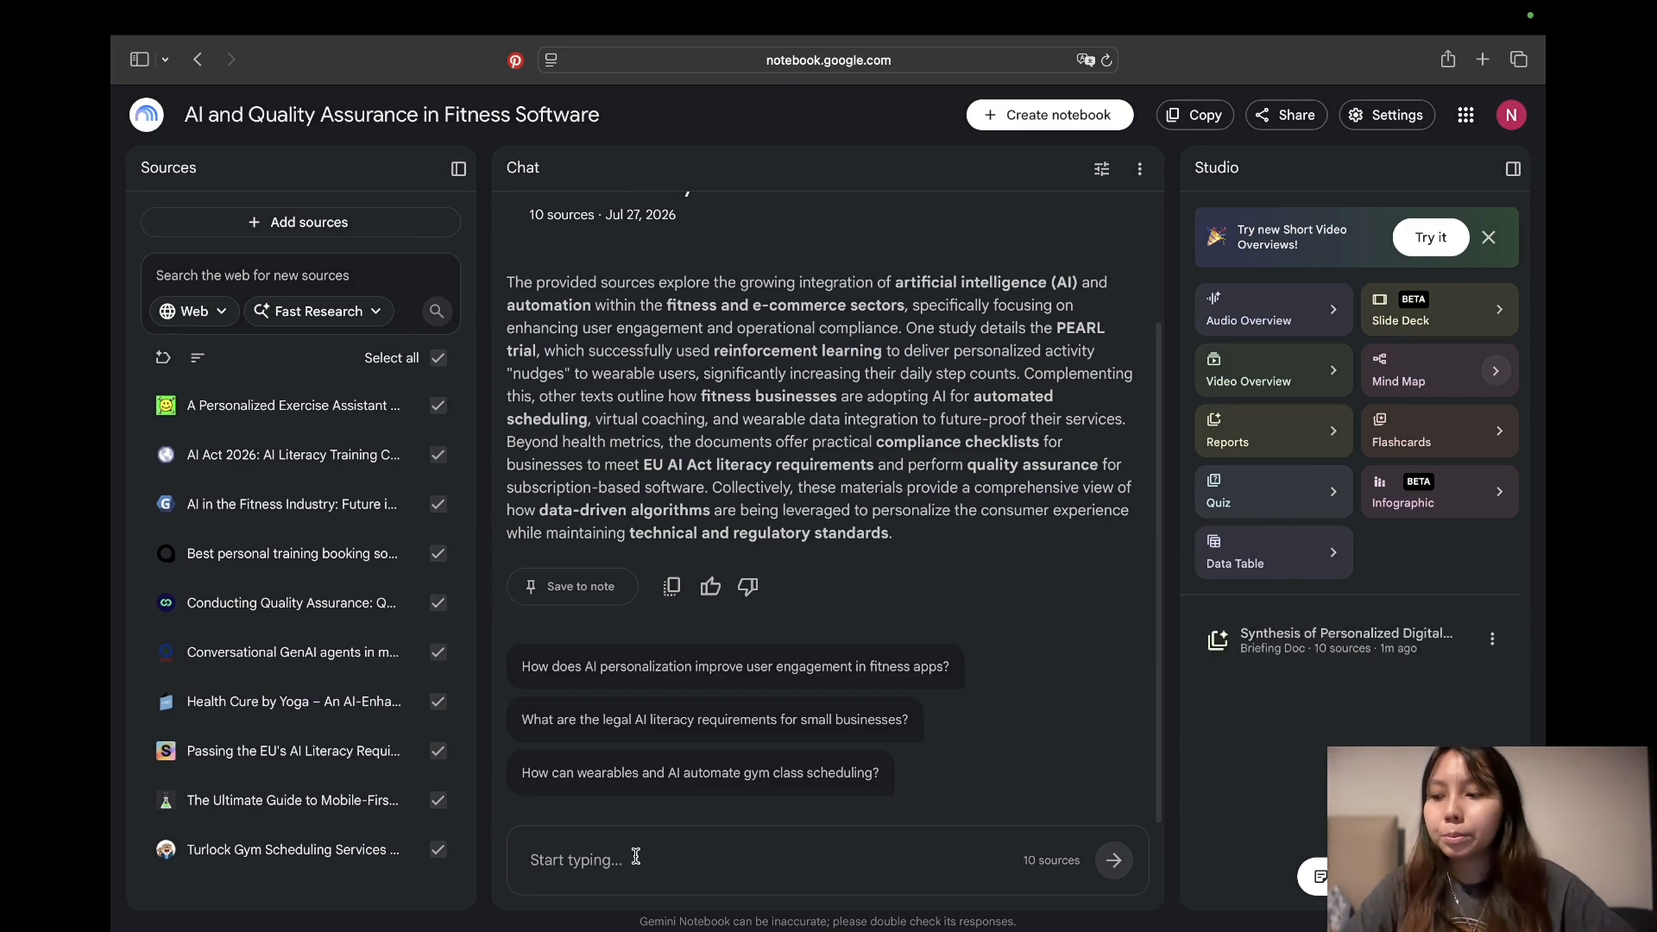
Ask the notebook chat "list the main action of project".
right_click(579, 857)
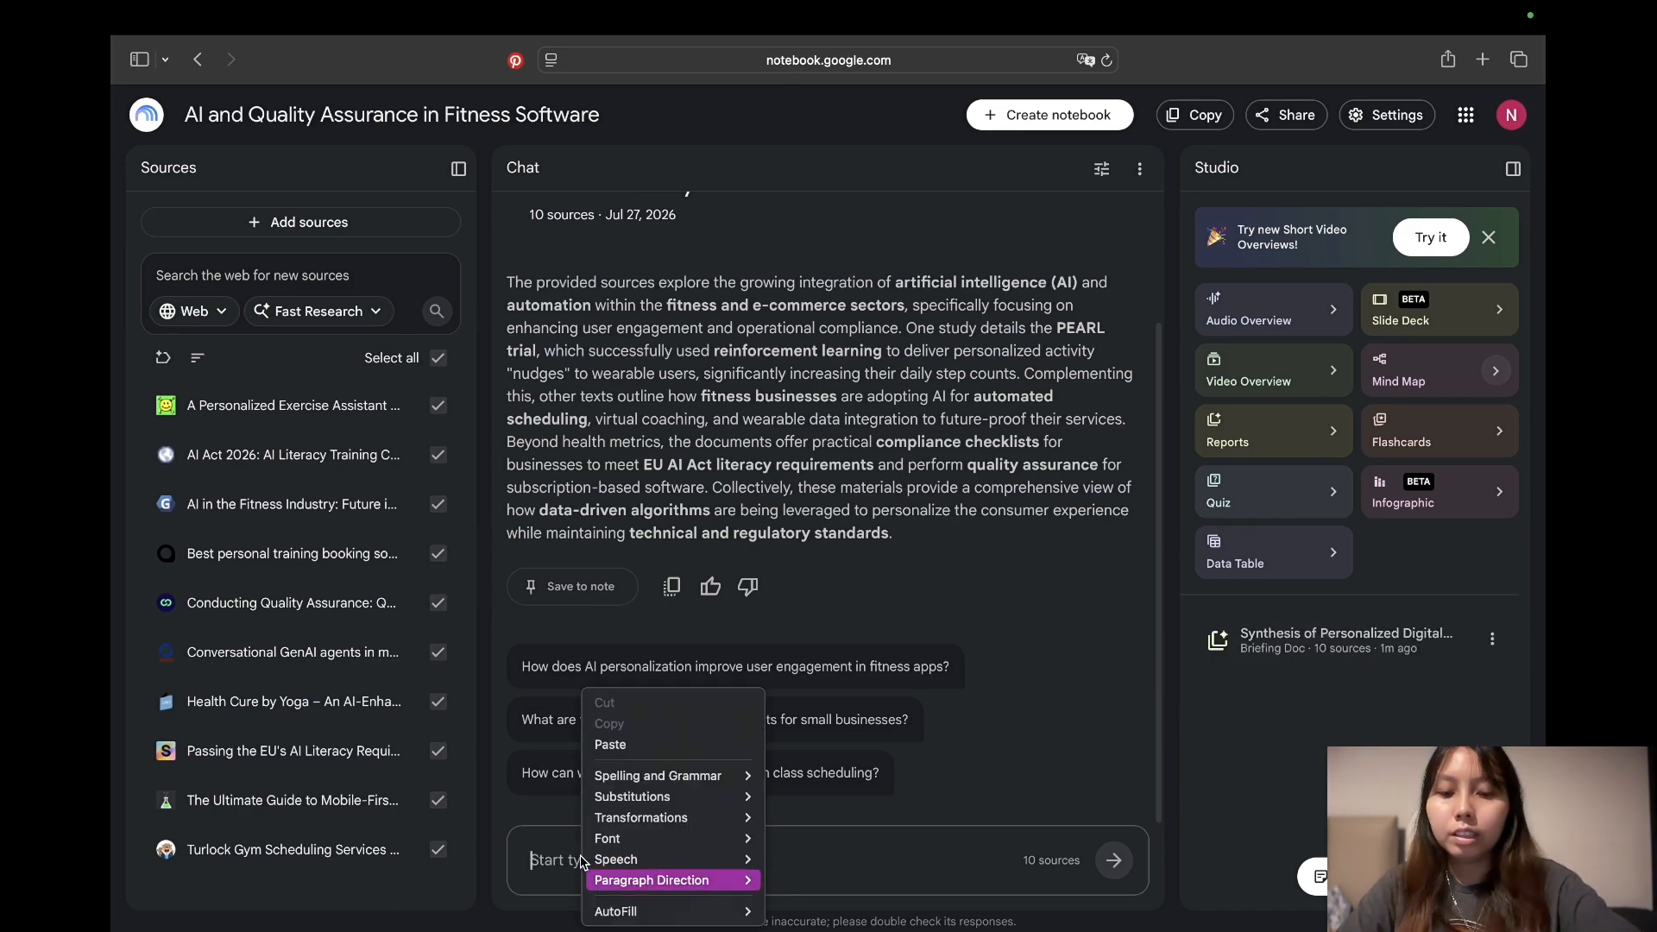
click(580, 860)
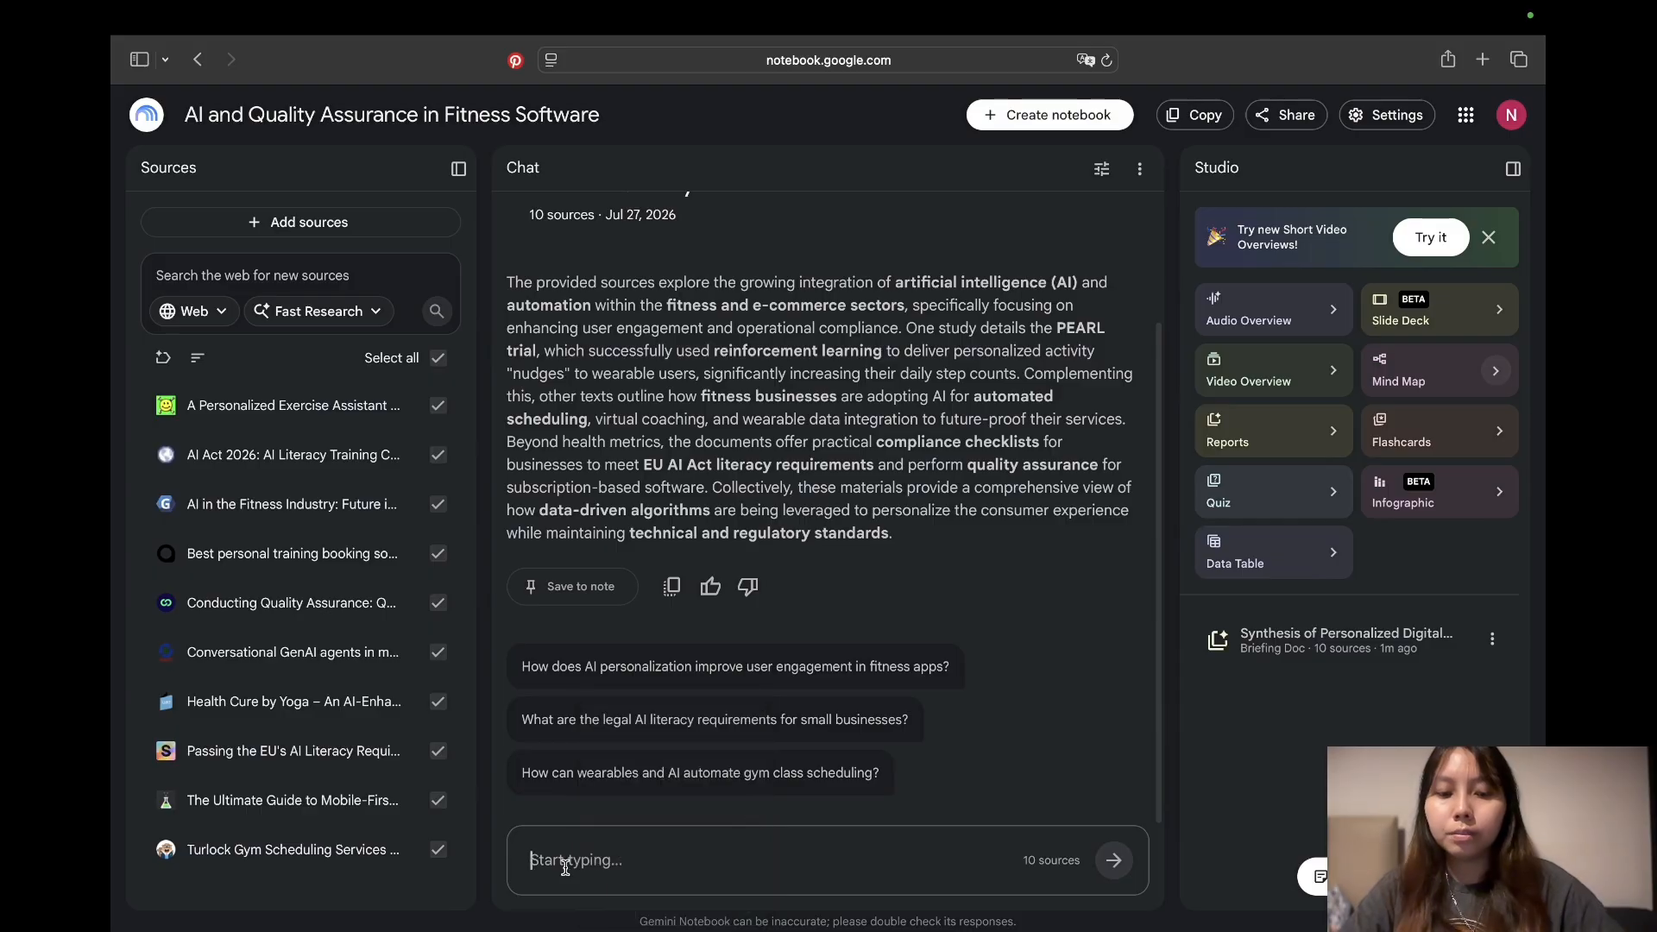
text(I)
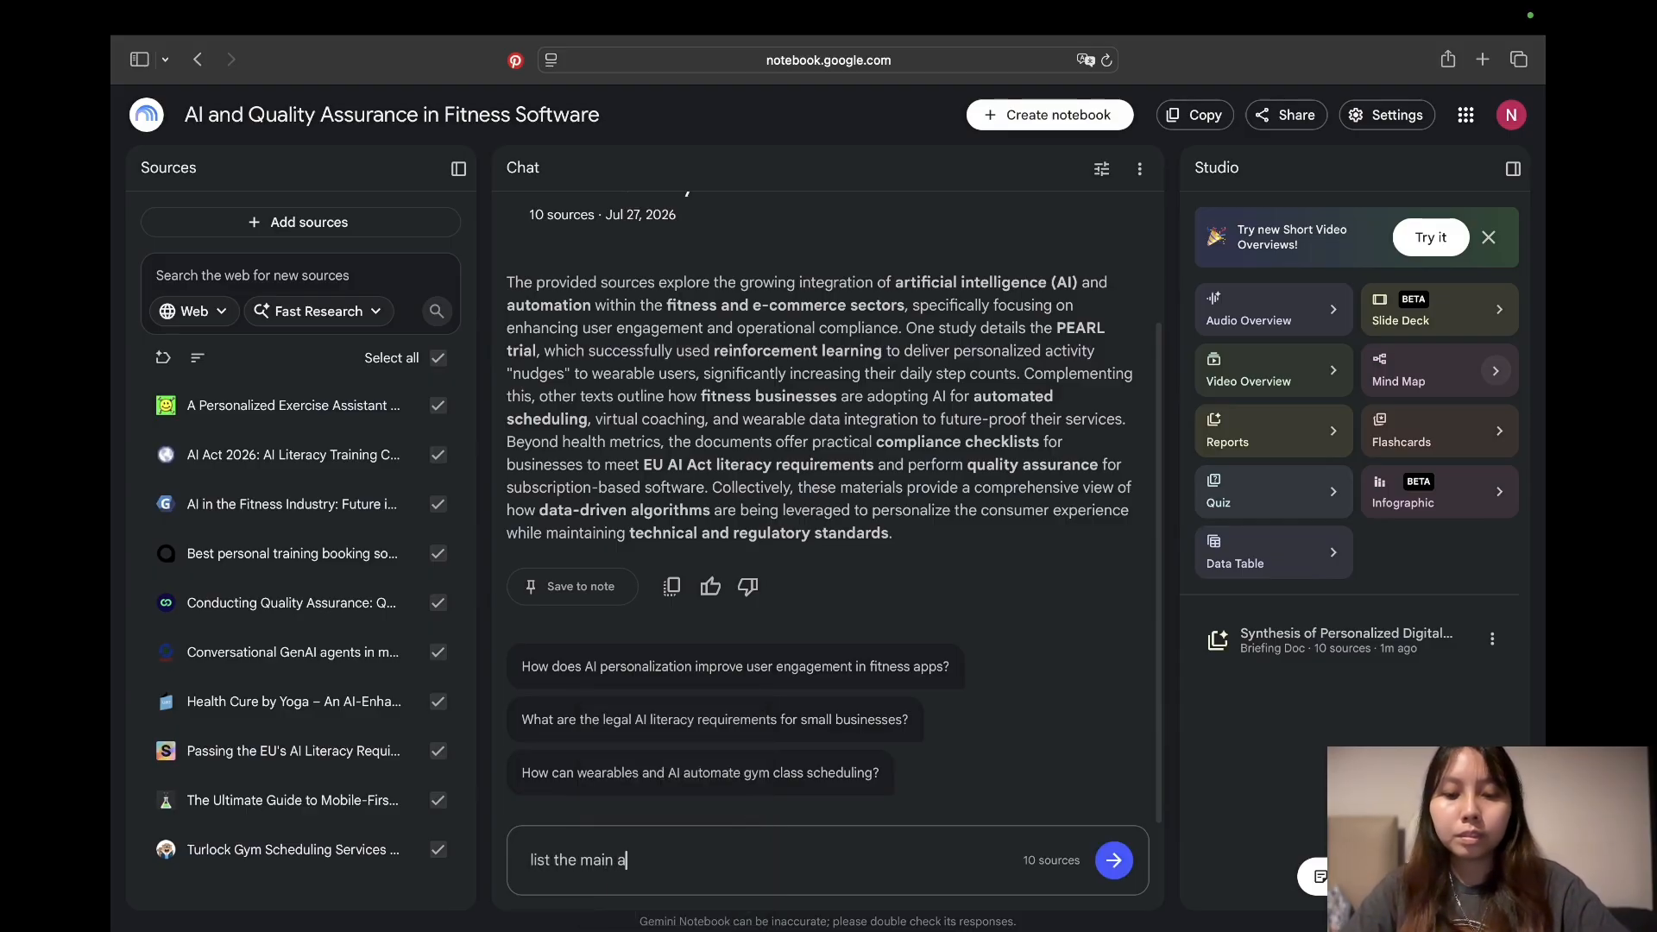
text(ist the main action of)
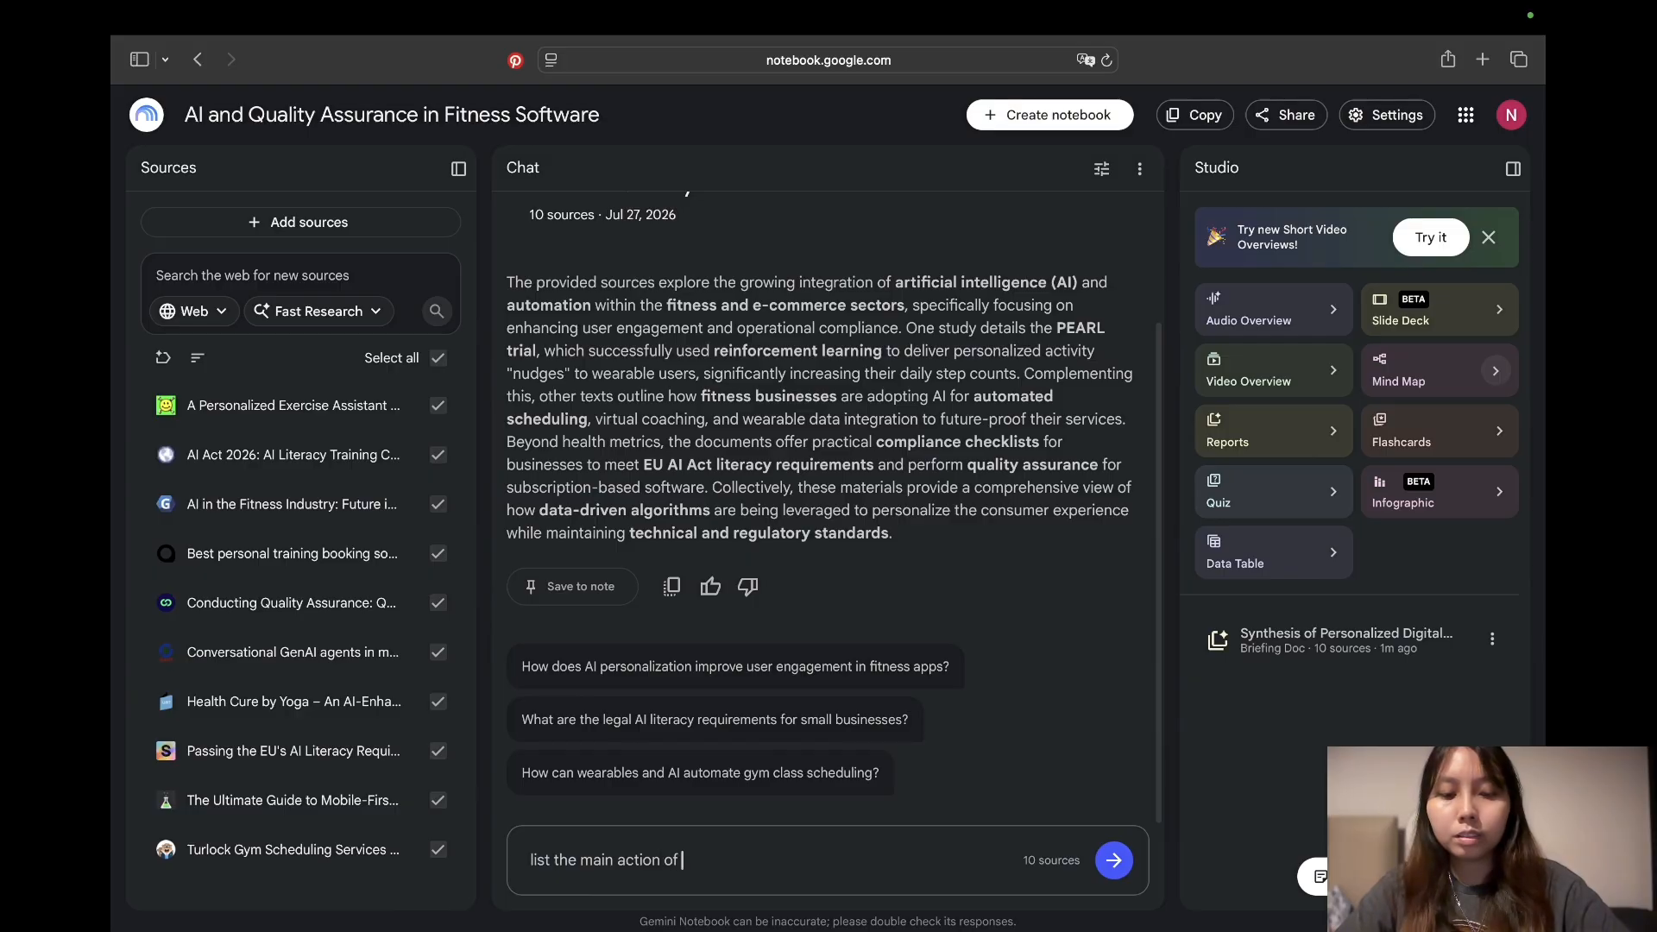
text( projec)
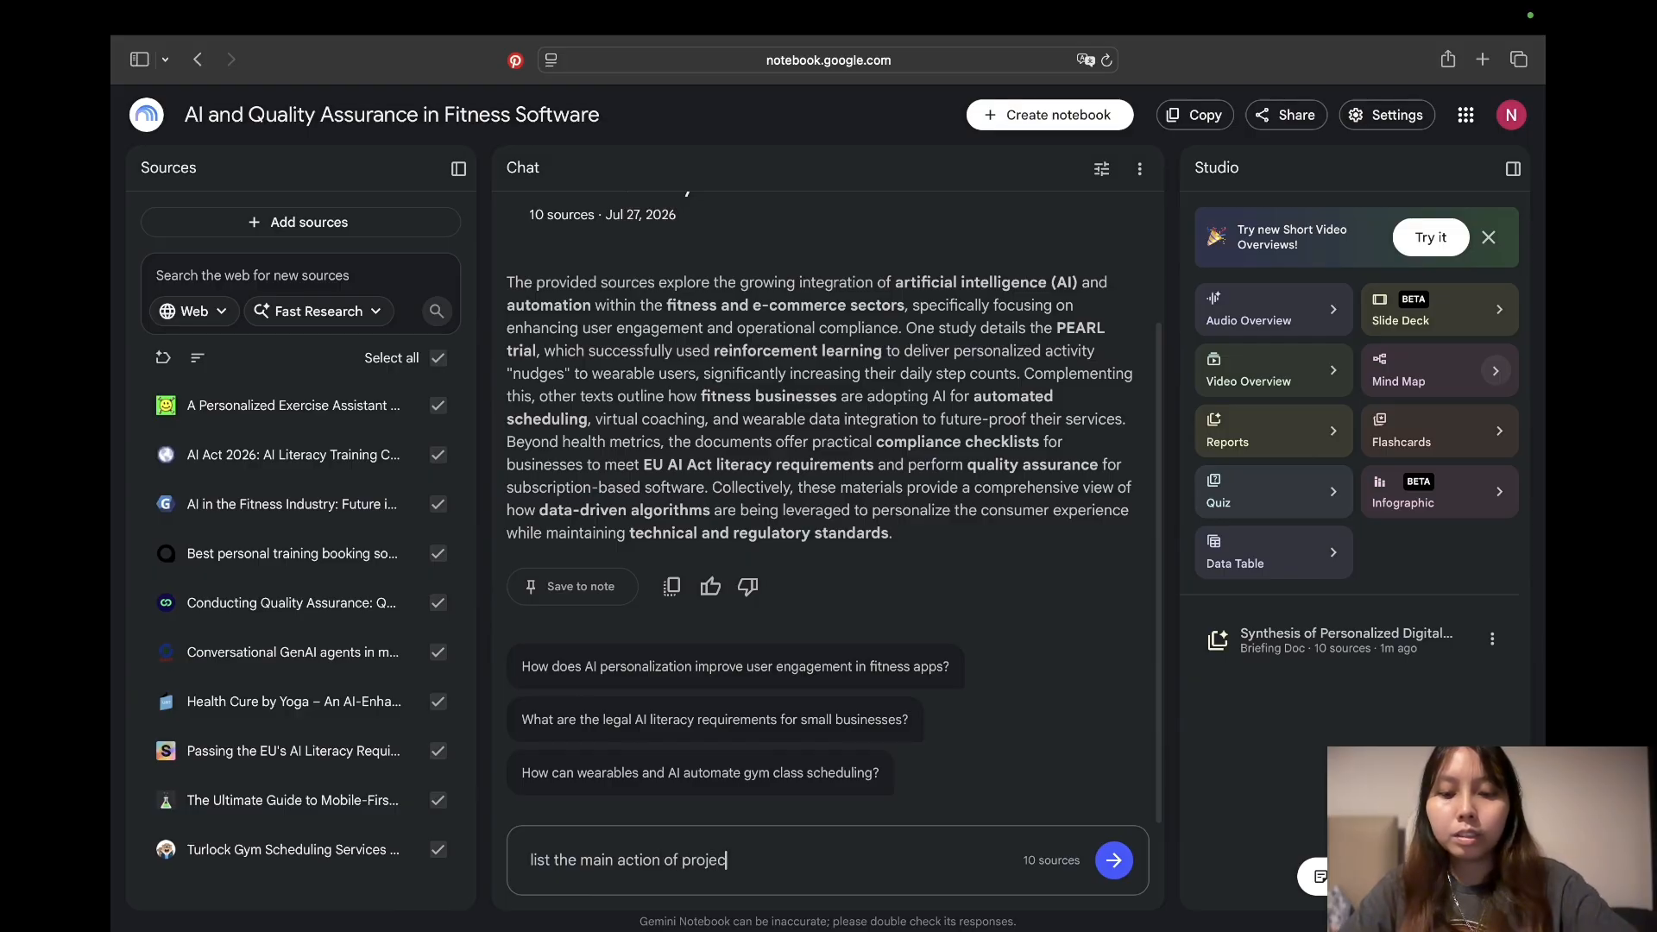
text(t)
key(Return)
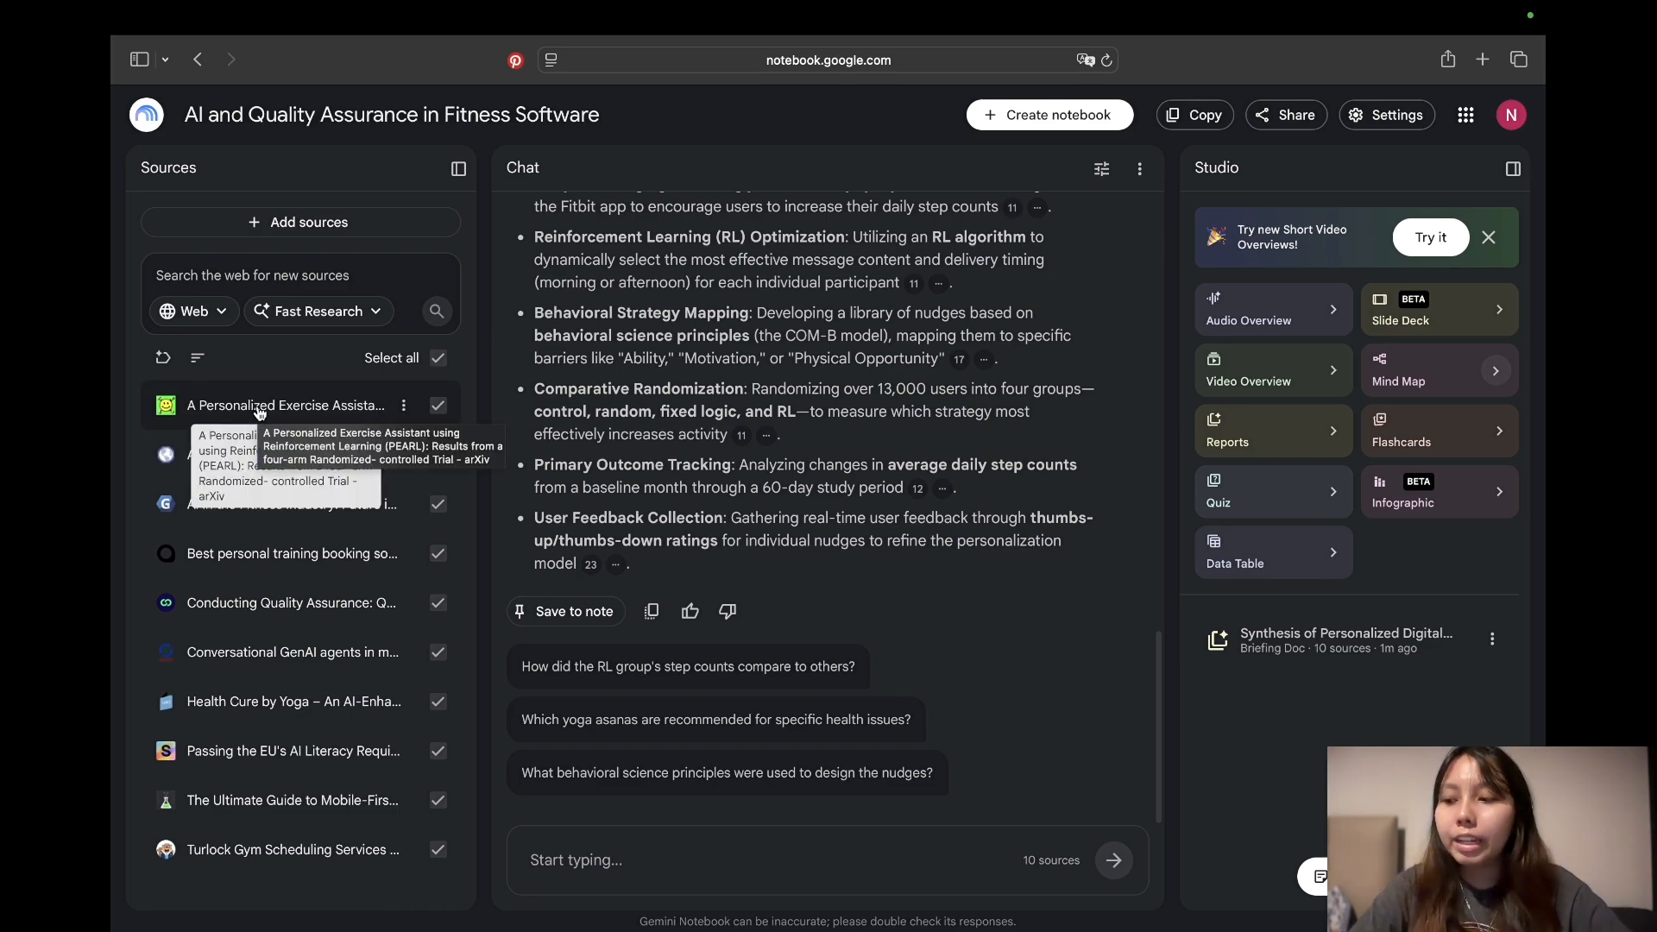
Dismiss the Short Video Overviews promotion and take the browser window out of full screen.
click(1488, 236)
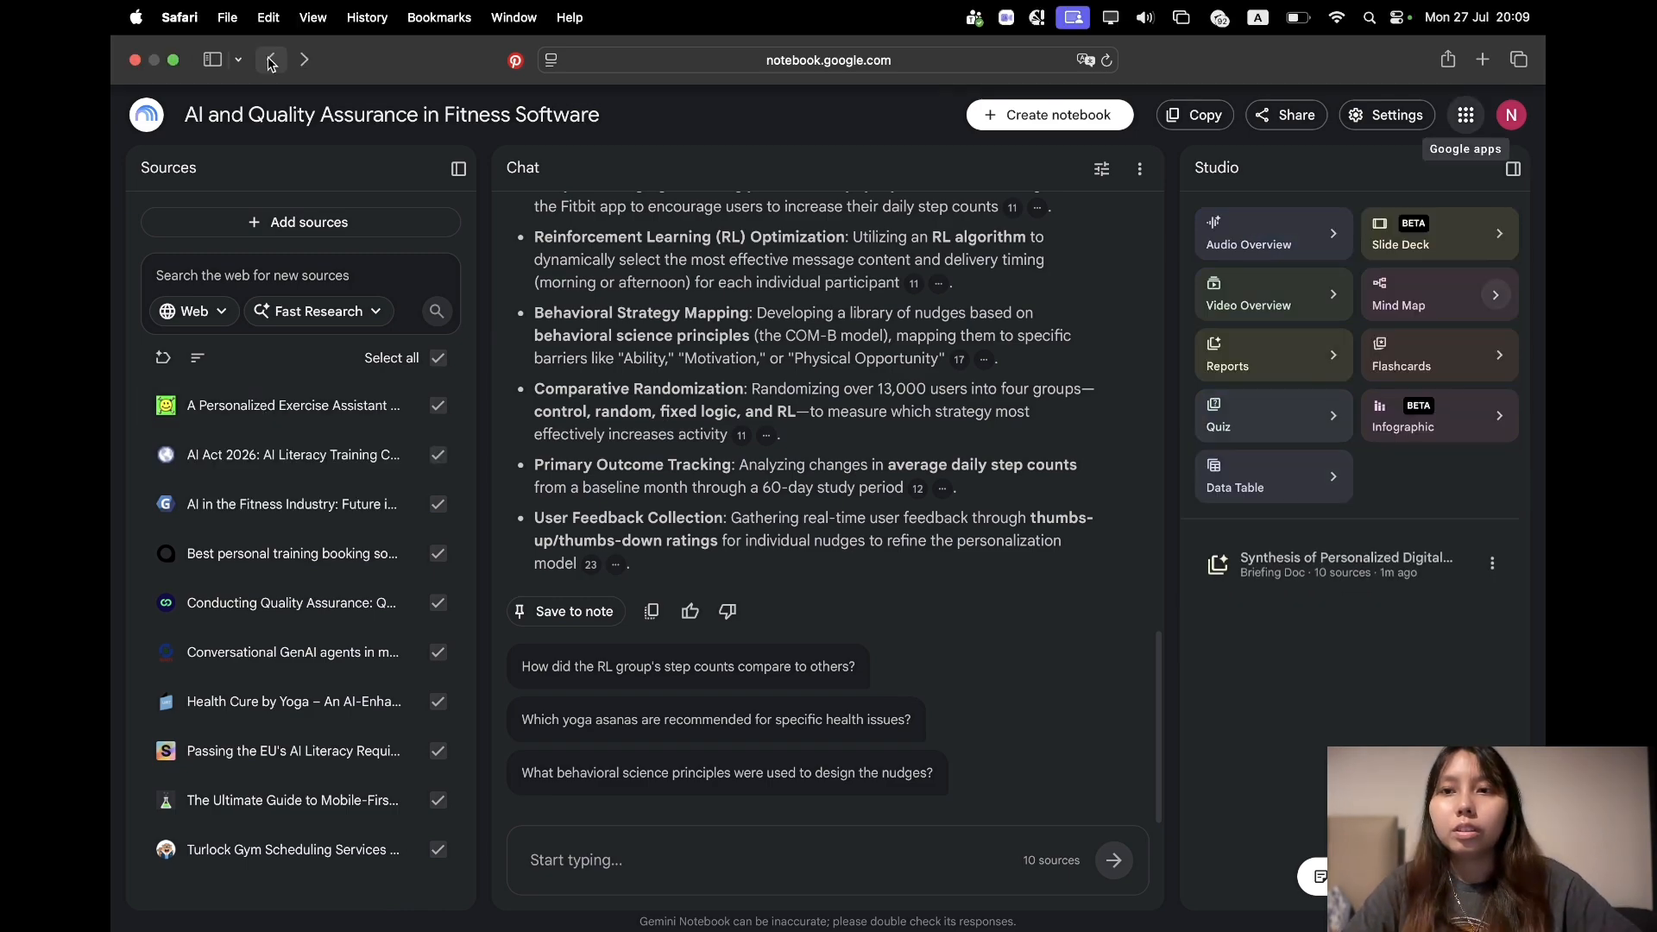
scroll(655, 444, up, 2)
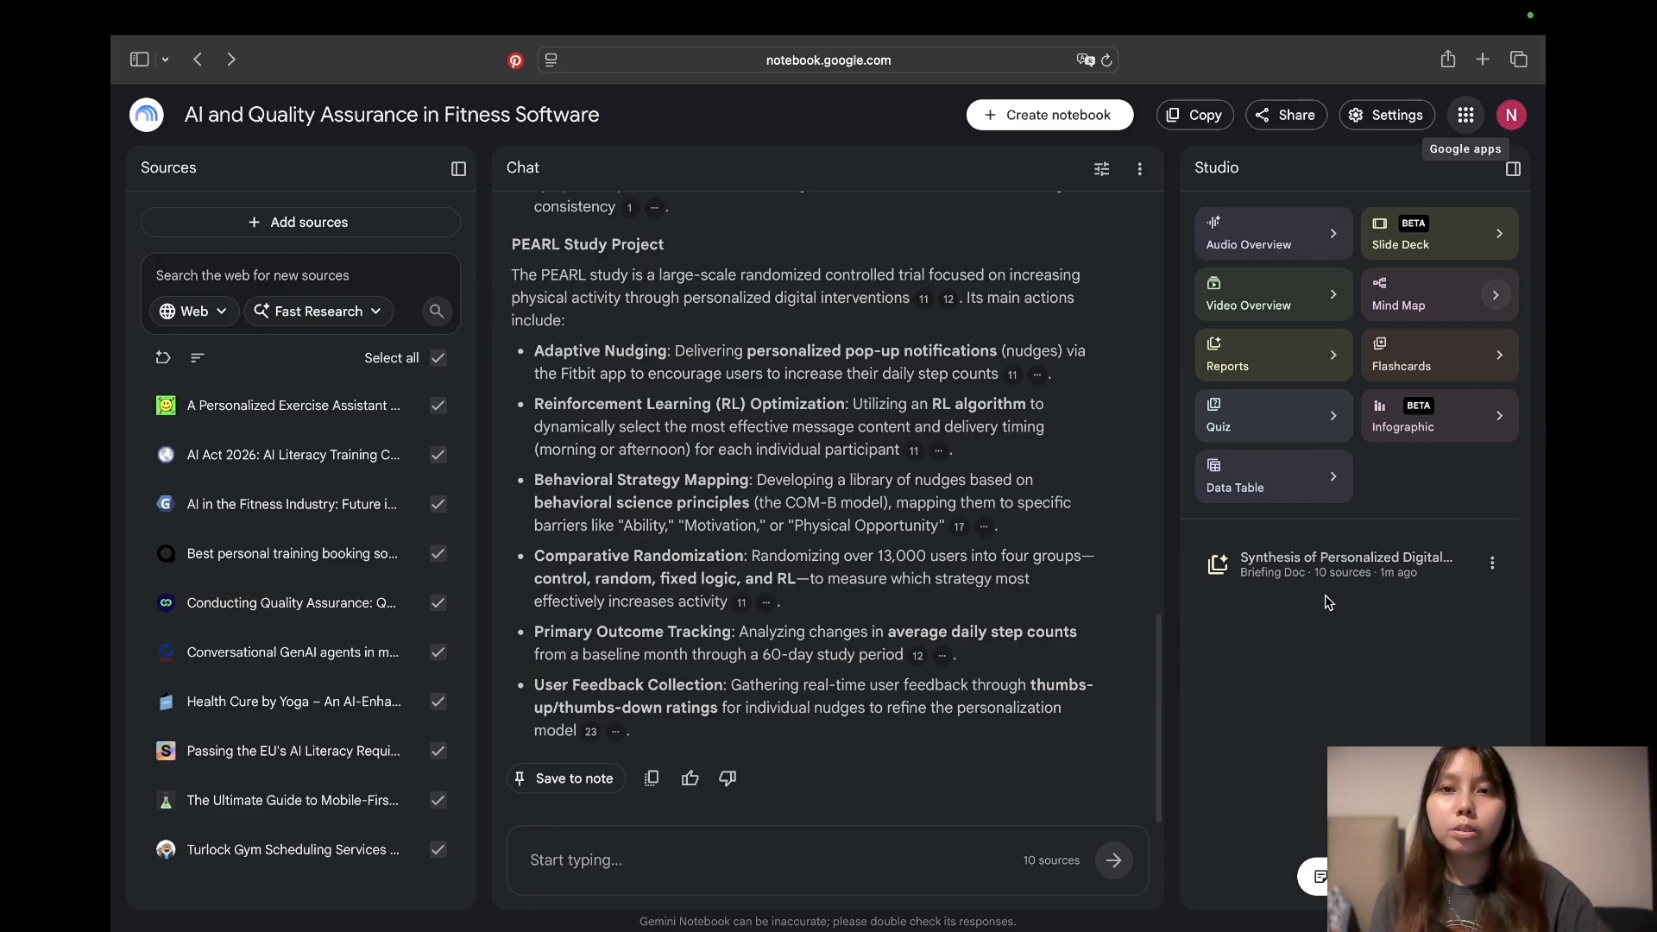
mouse_move(174, 60)
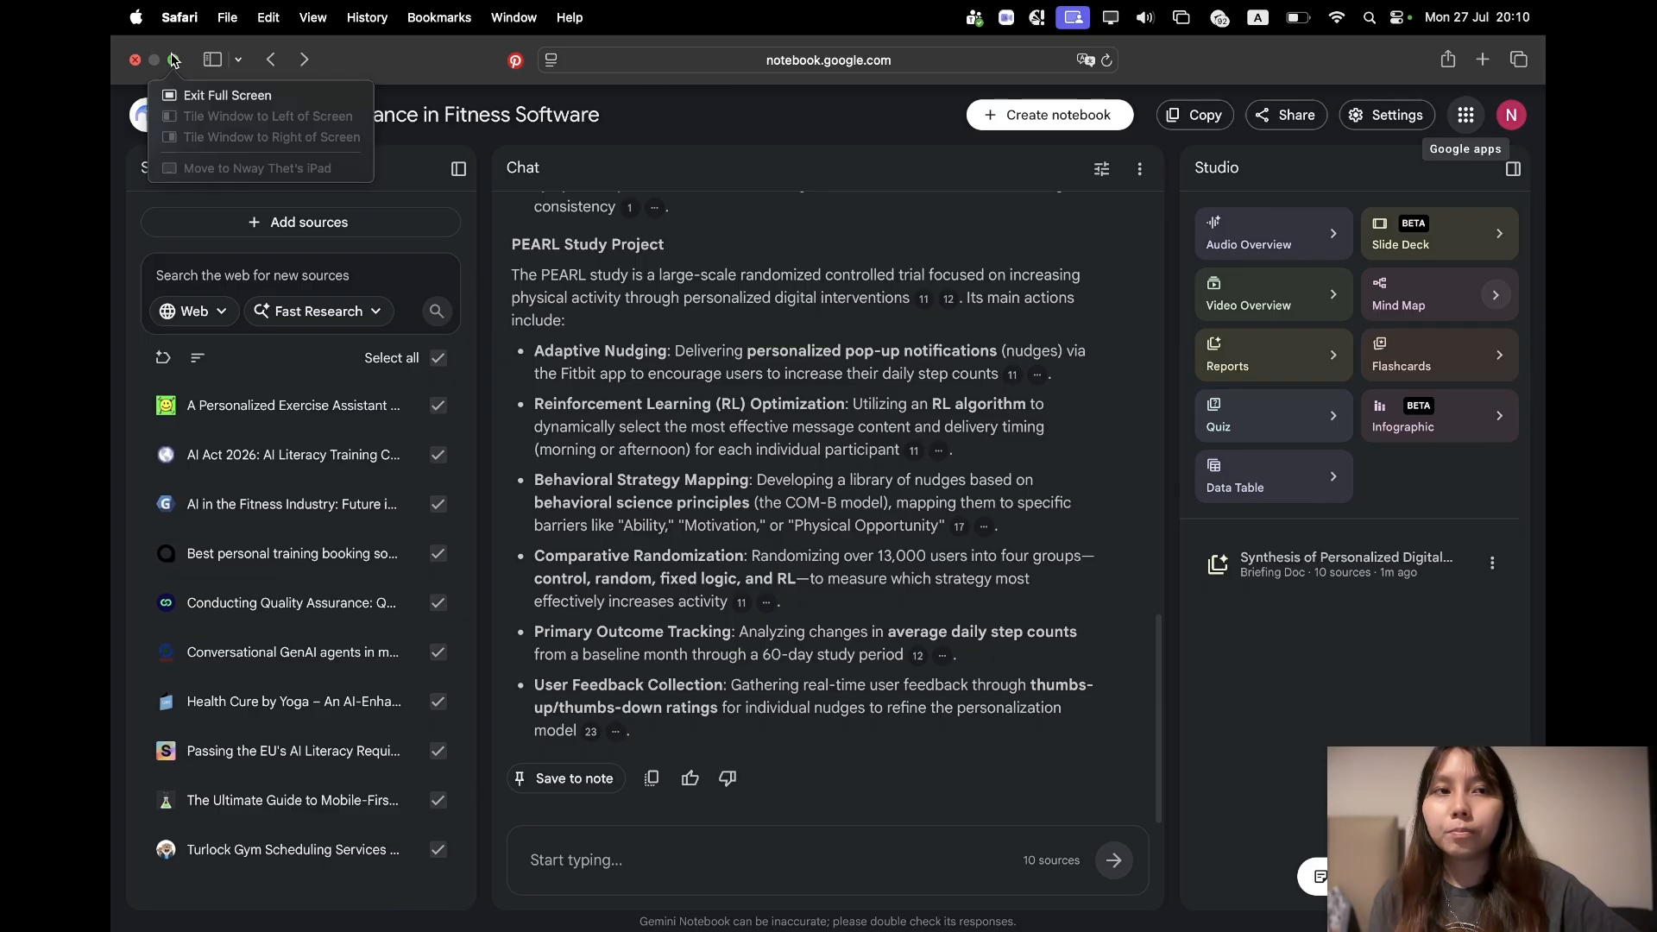
click(220, 95)
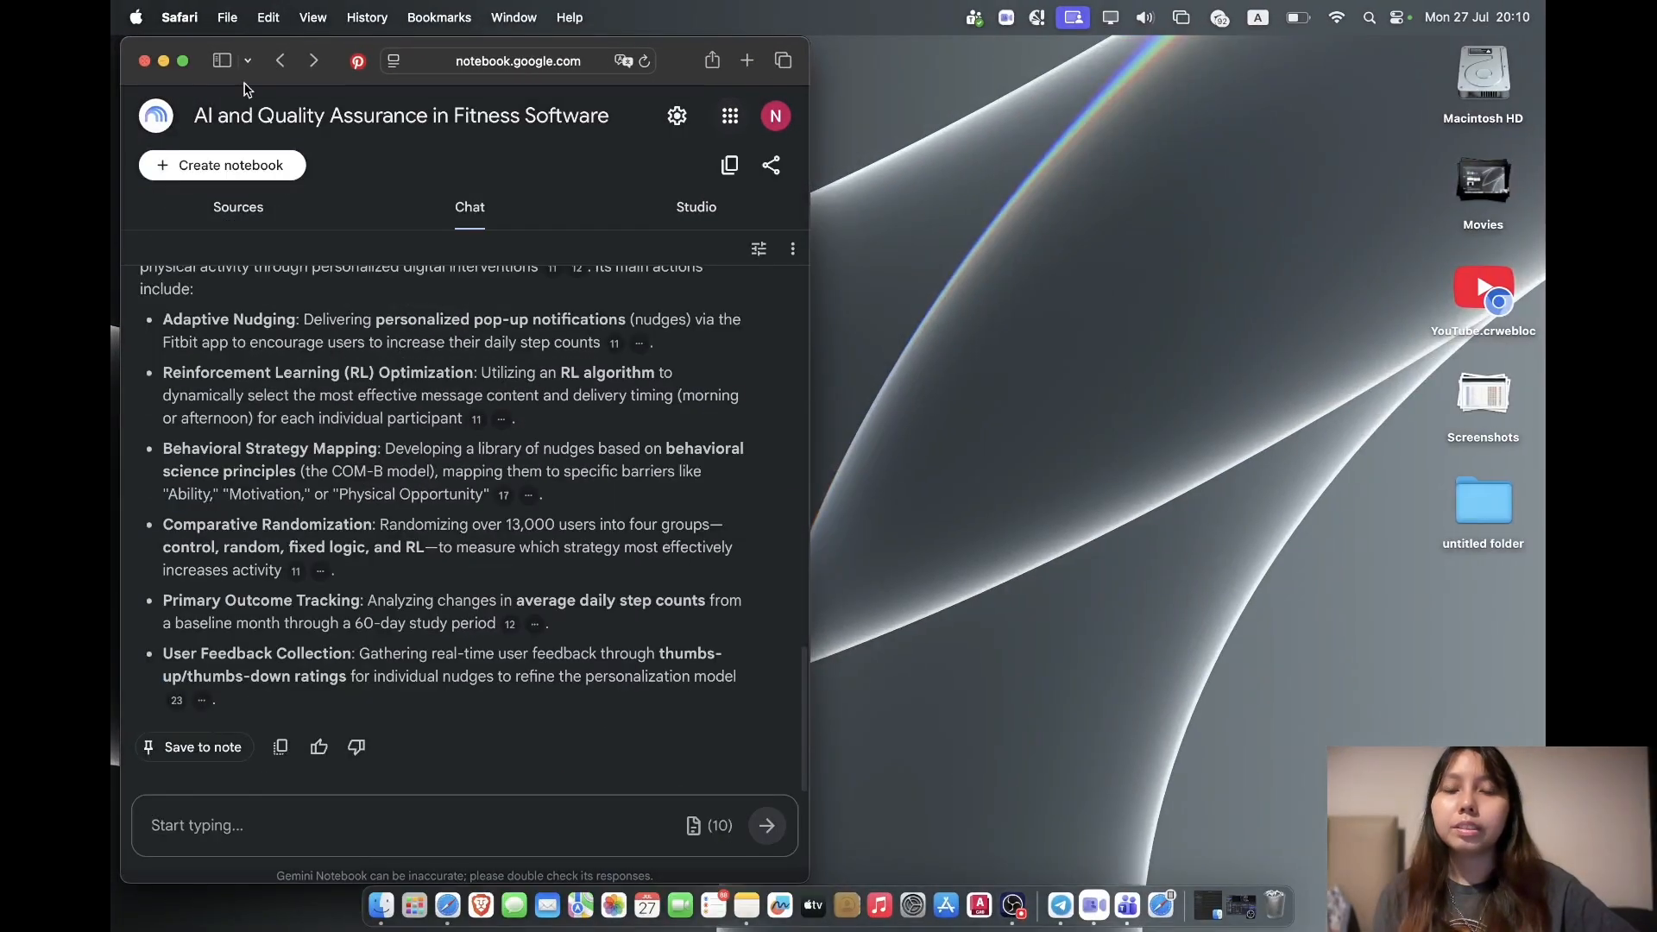